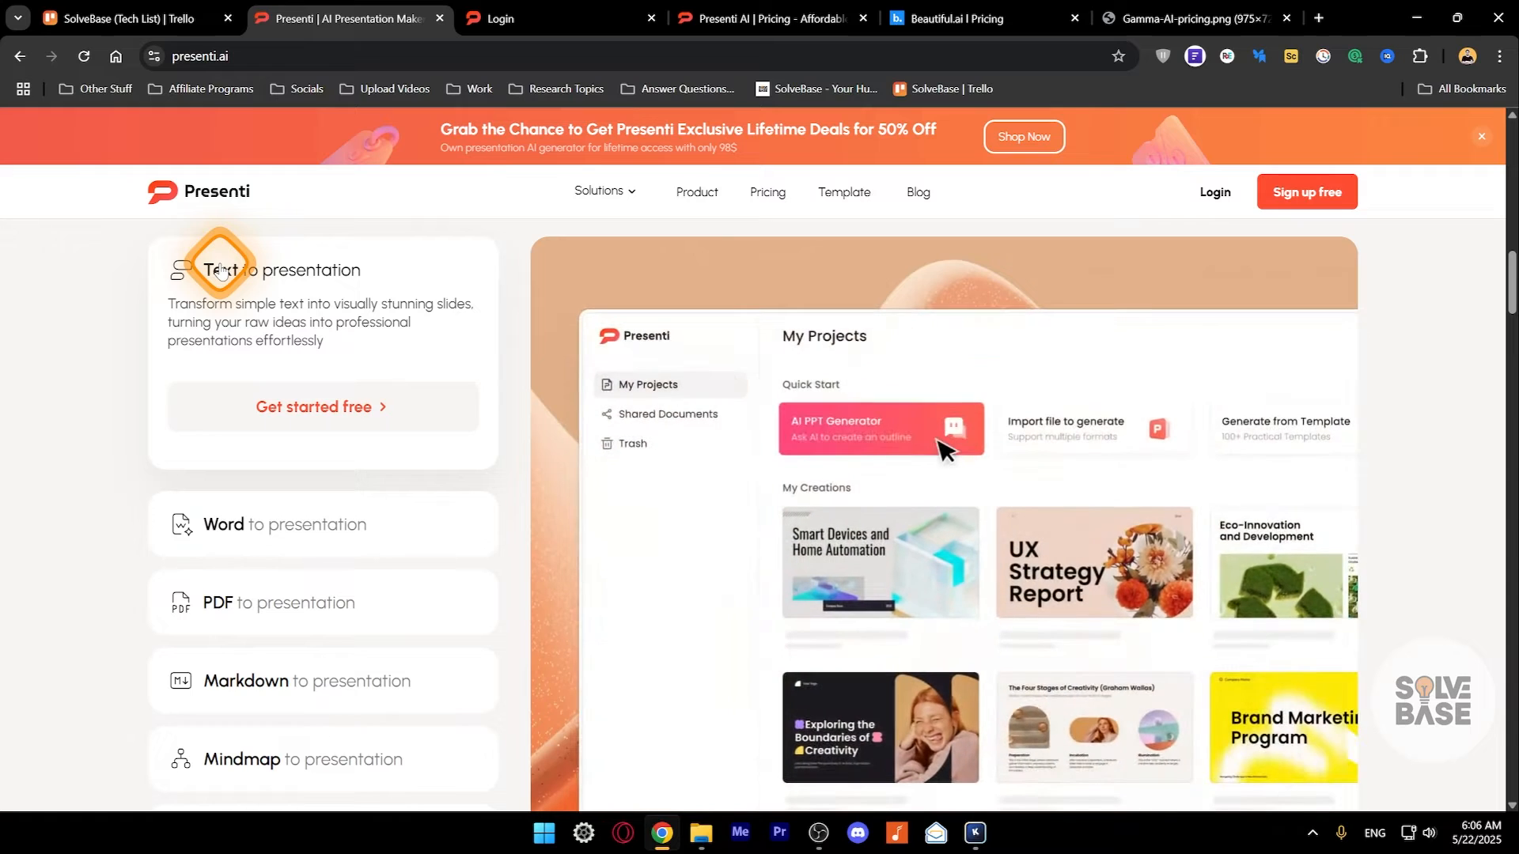
# - Examine the Word, PDF, Markdown, Mindmap and Template to presentation options on the Presenti home page
pyautogui.click(254, 541)
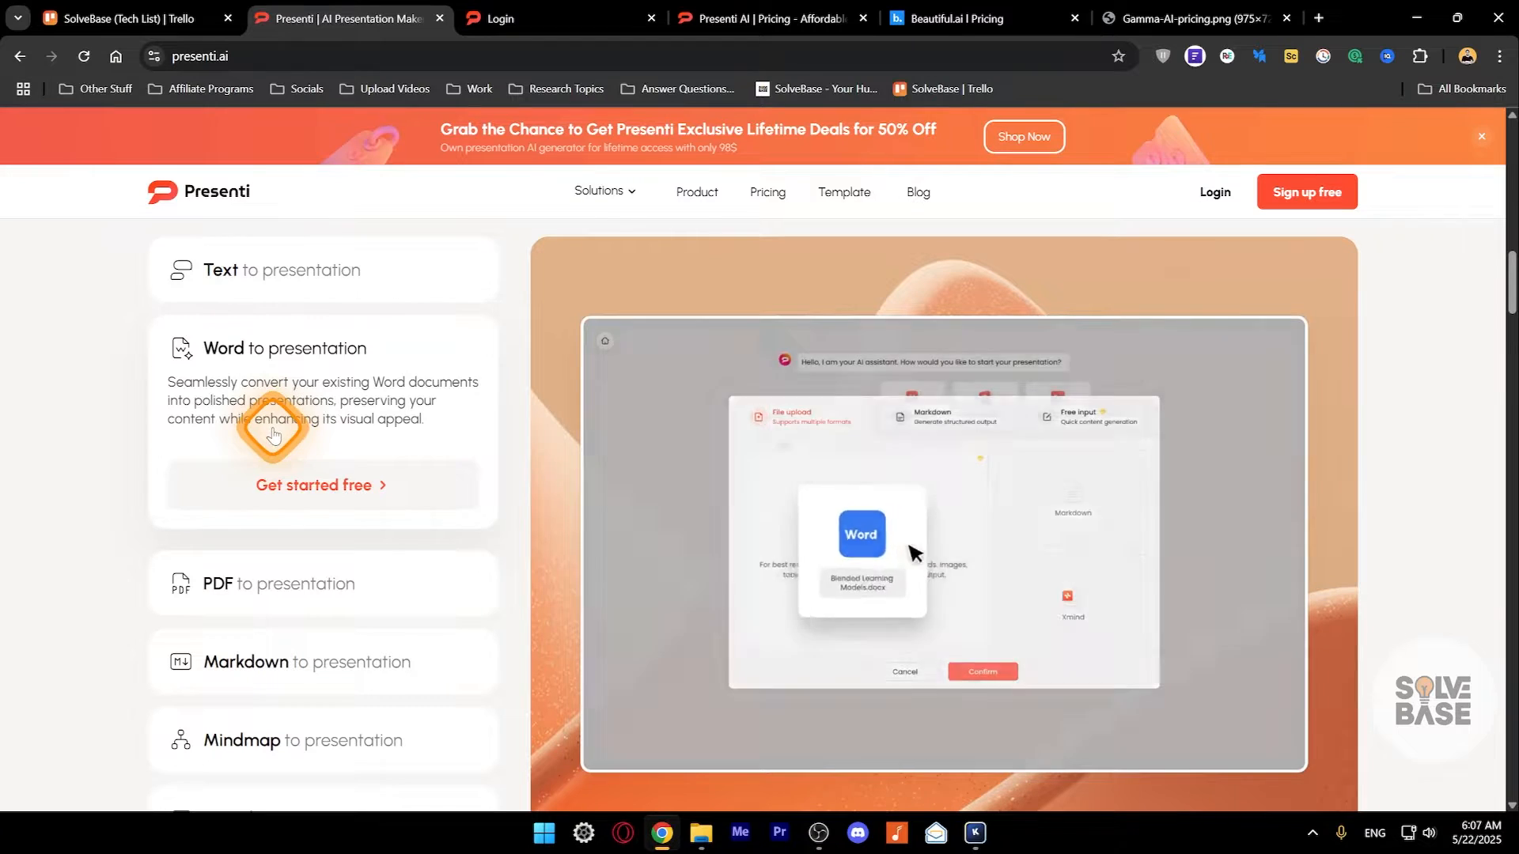
pyautogui.click(312, 583)
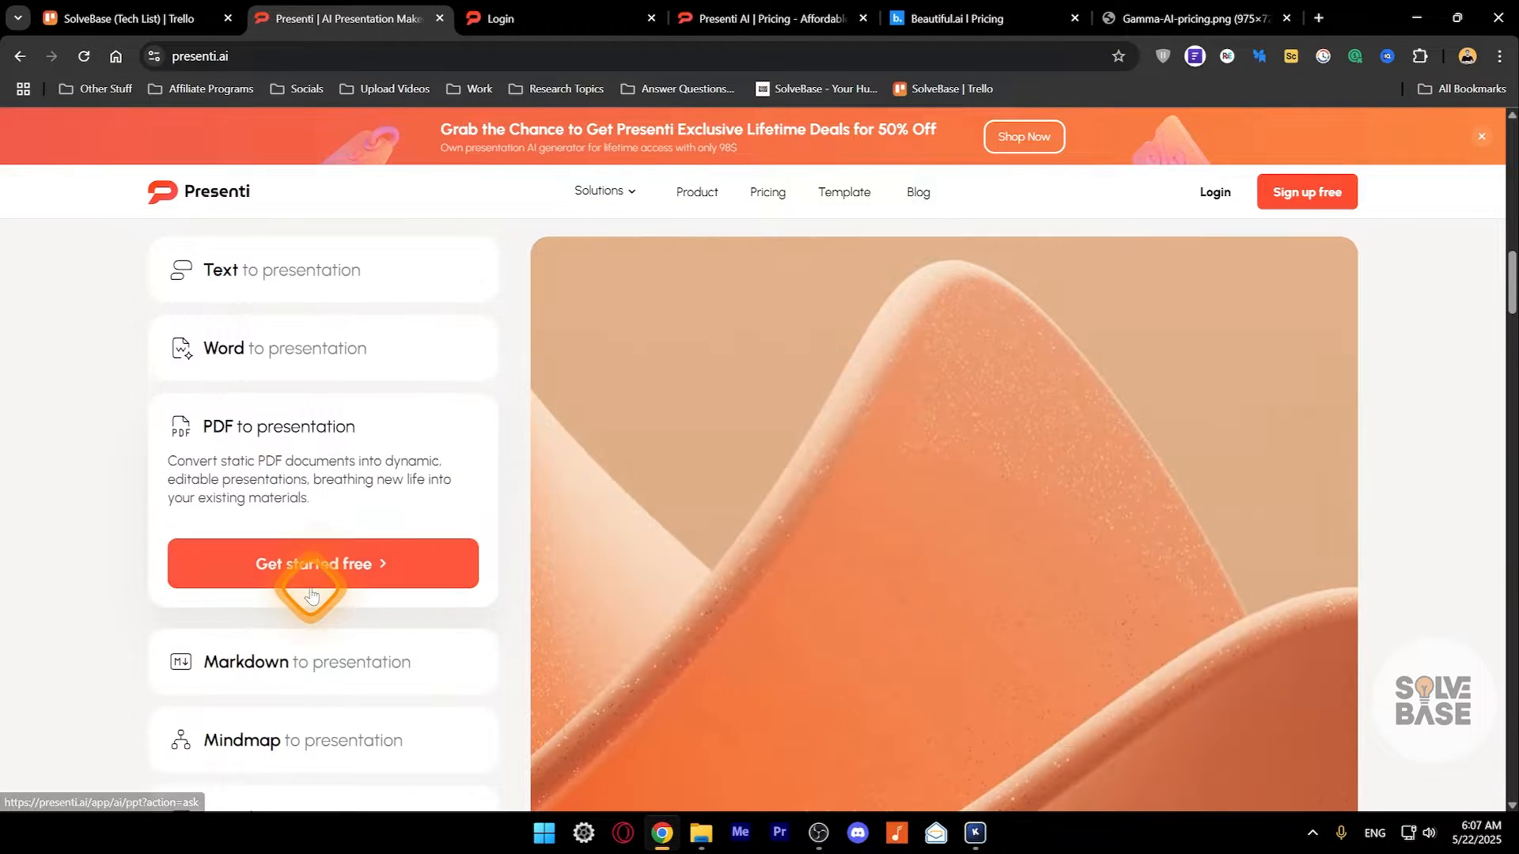
pyautogui.scroll(-3, 348, 545)
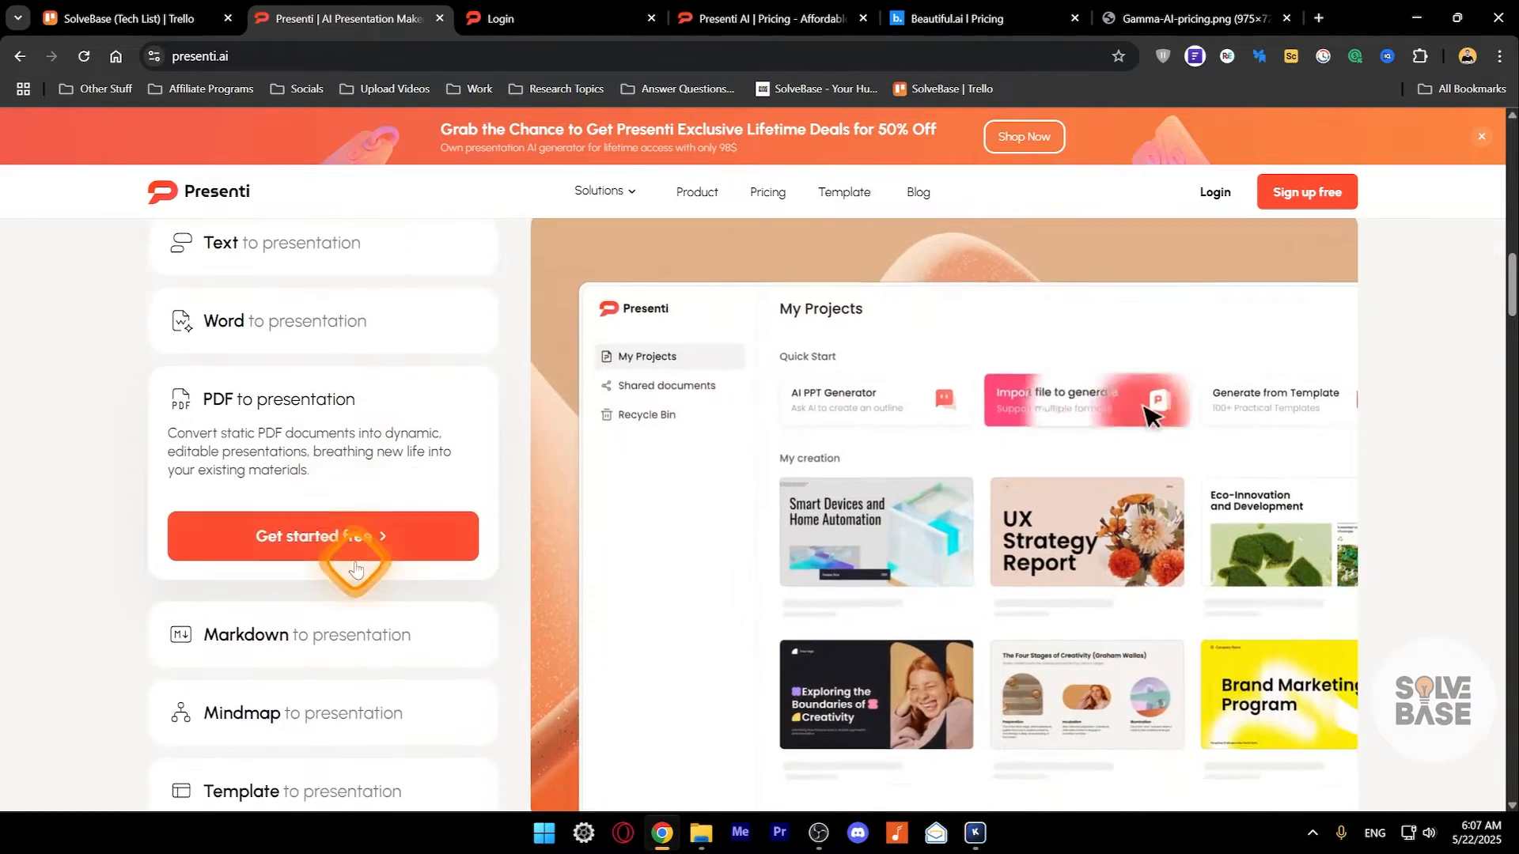
pyautogui.click(339, 482)
pyautogui.click(337, 577)
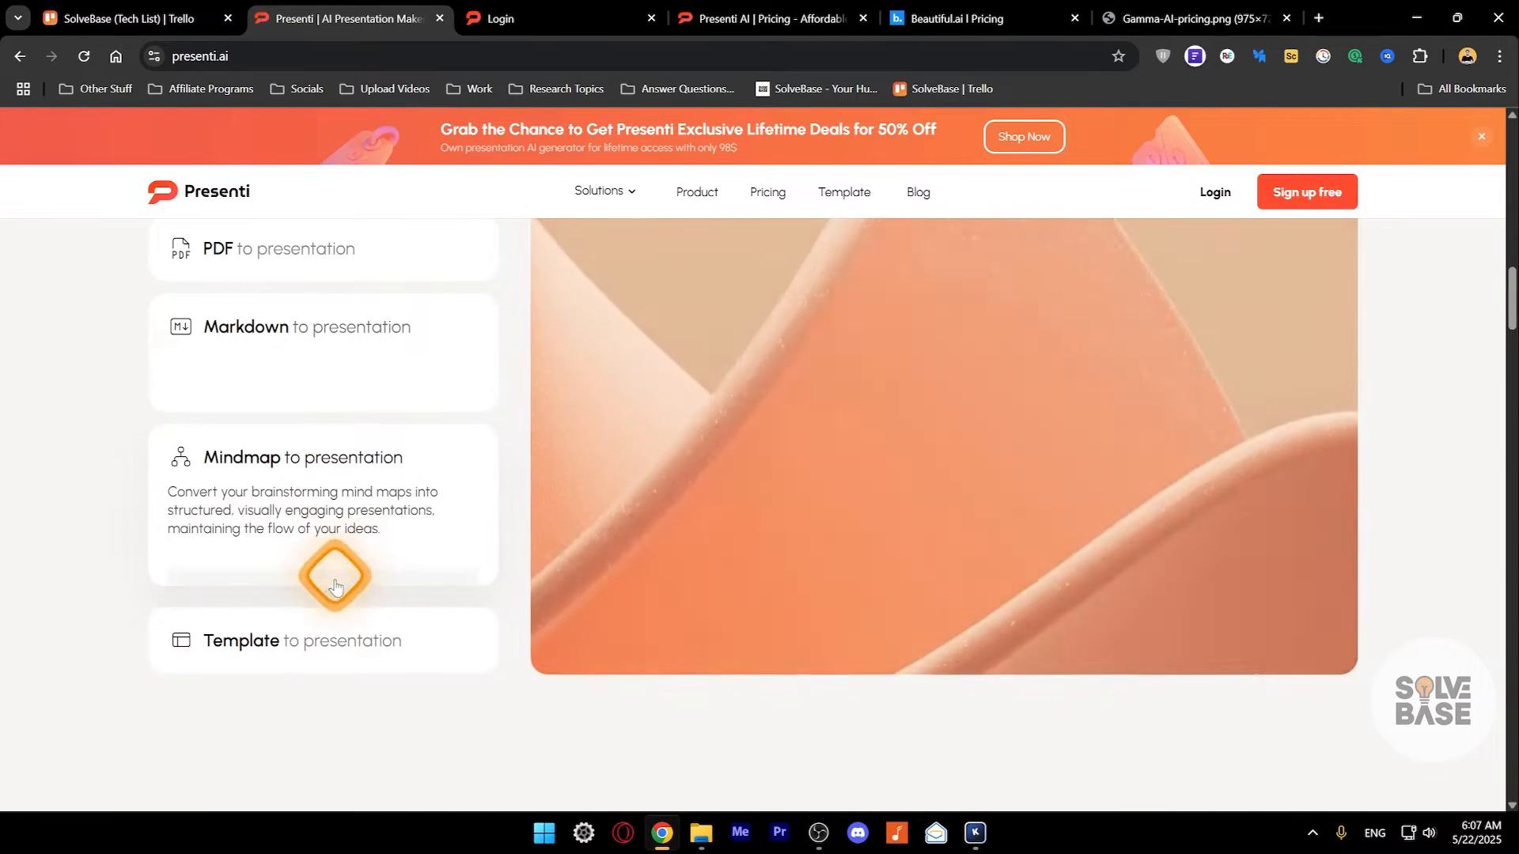
pyautogui.click(322, 639)
pyautogui.scroll(-10, 513, 696)
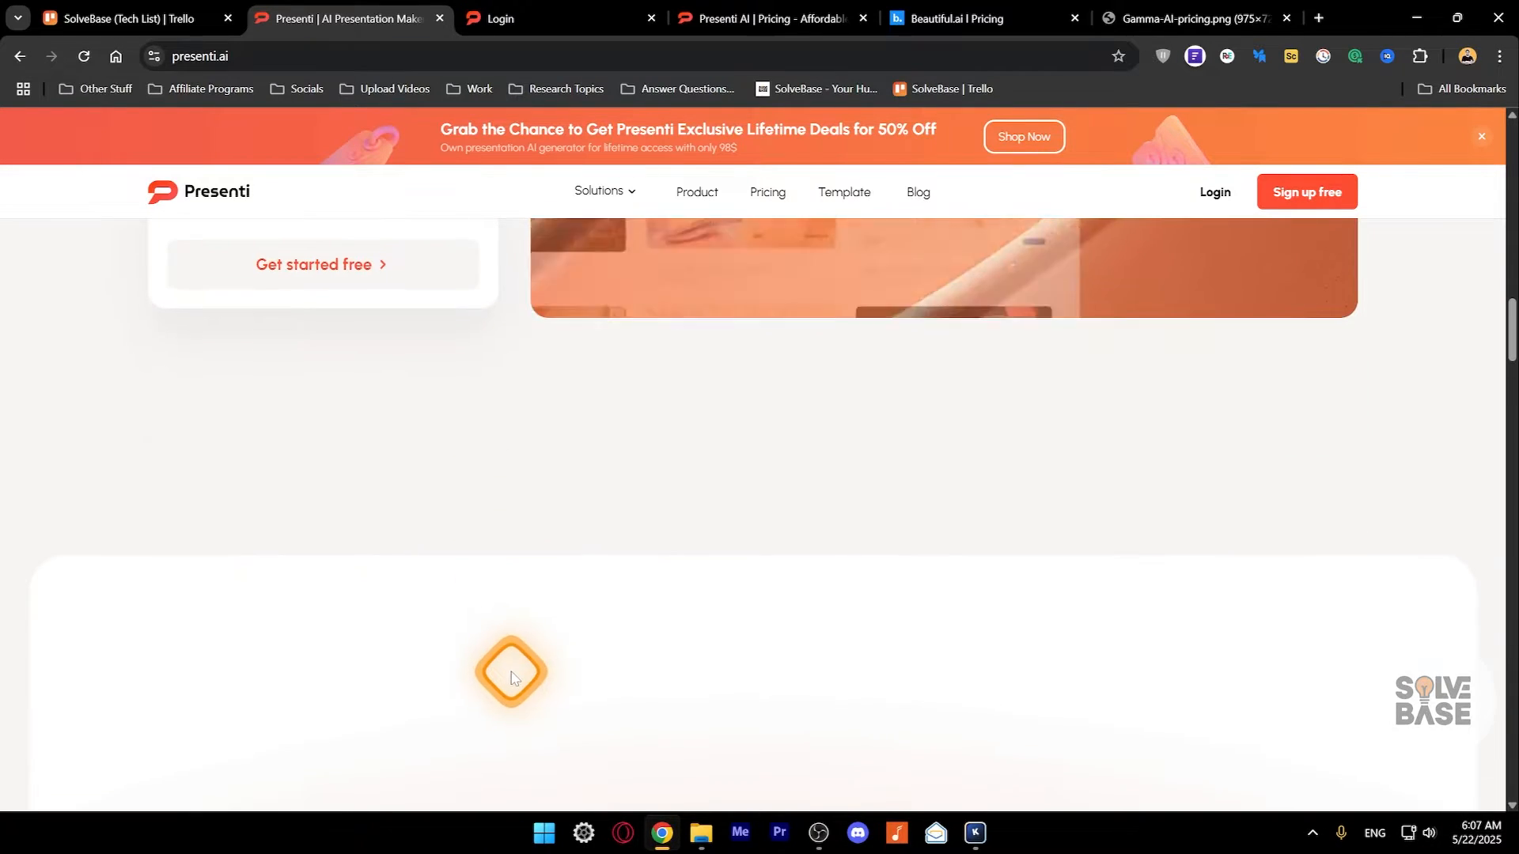
pyautogui.scroll(11, 843, 490)
pyautogui.scroll(15, 840, 490)
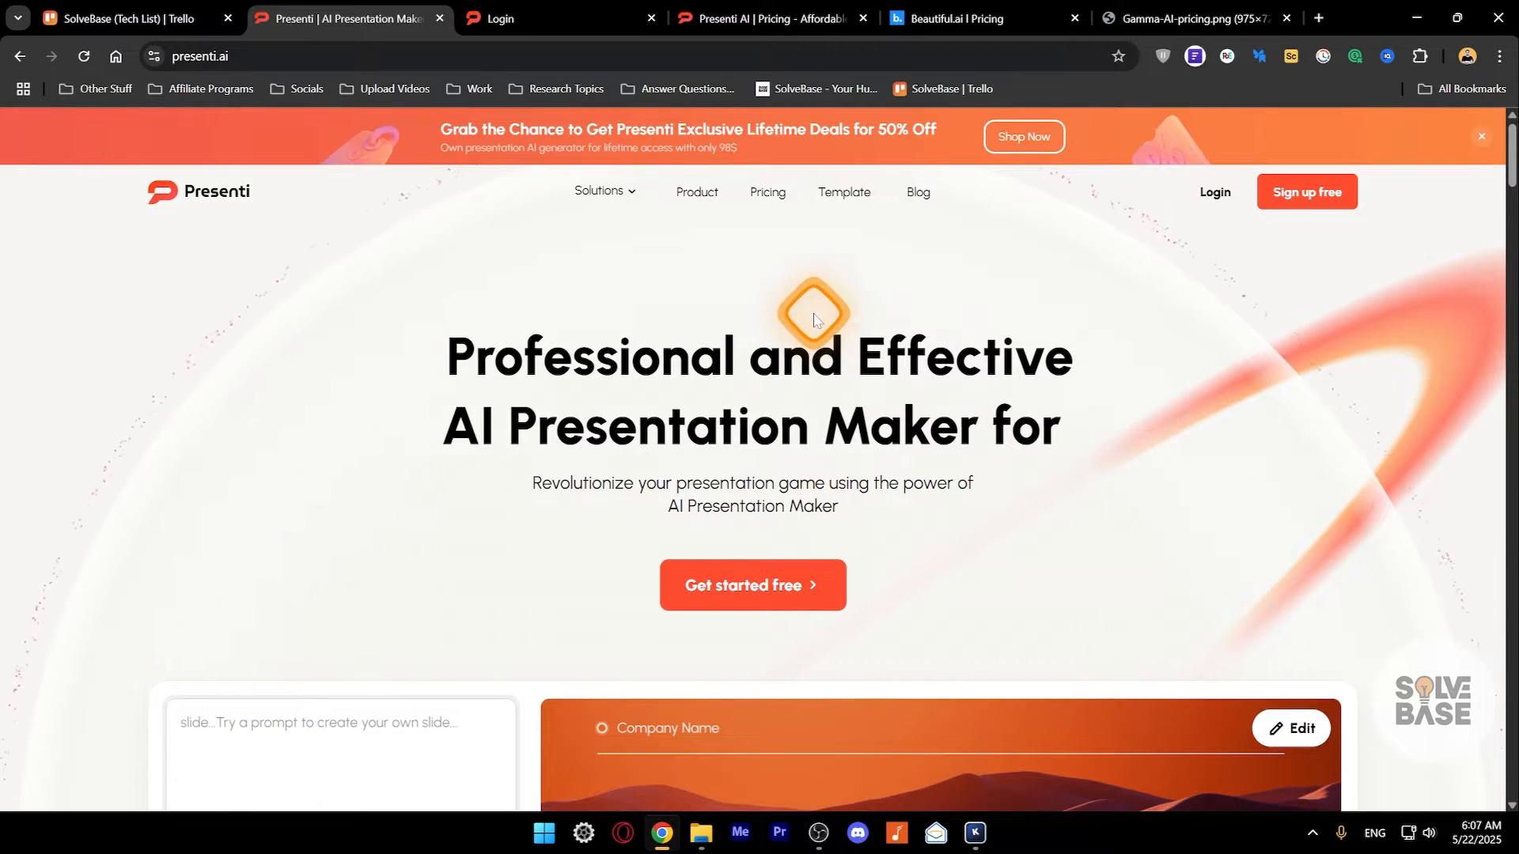
# - Browse the presentation template gallery, including the Children's Educational Presentation template
pyautogui.click(843, 197)
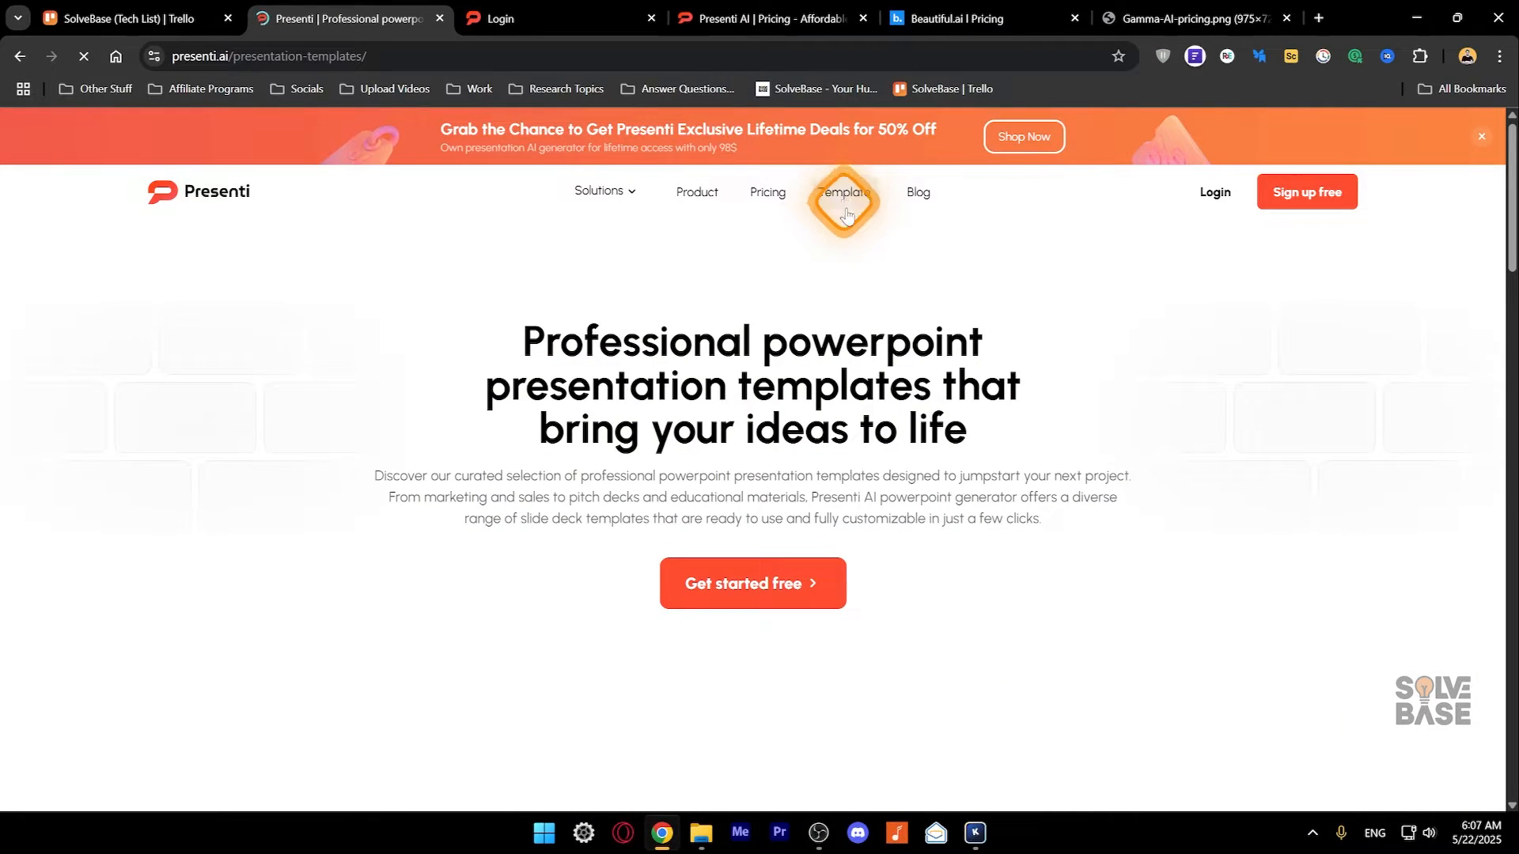
pyautogui.scroll(-10, 872, 396)
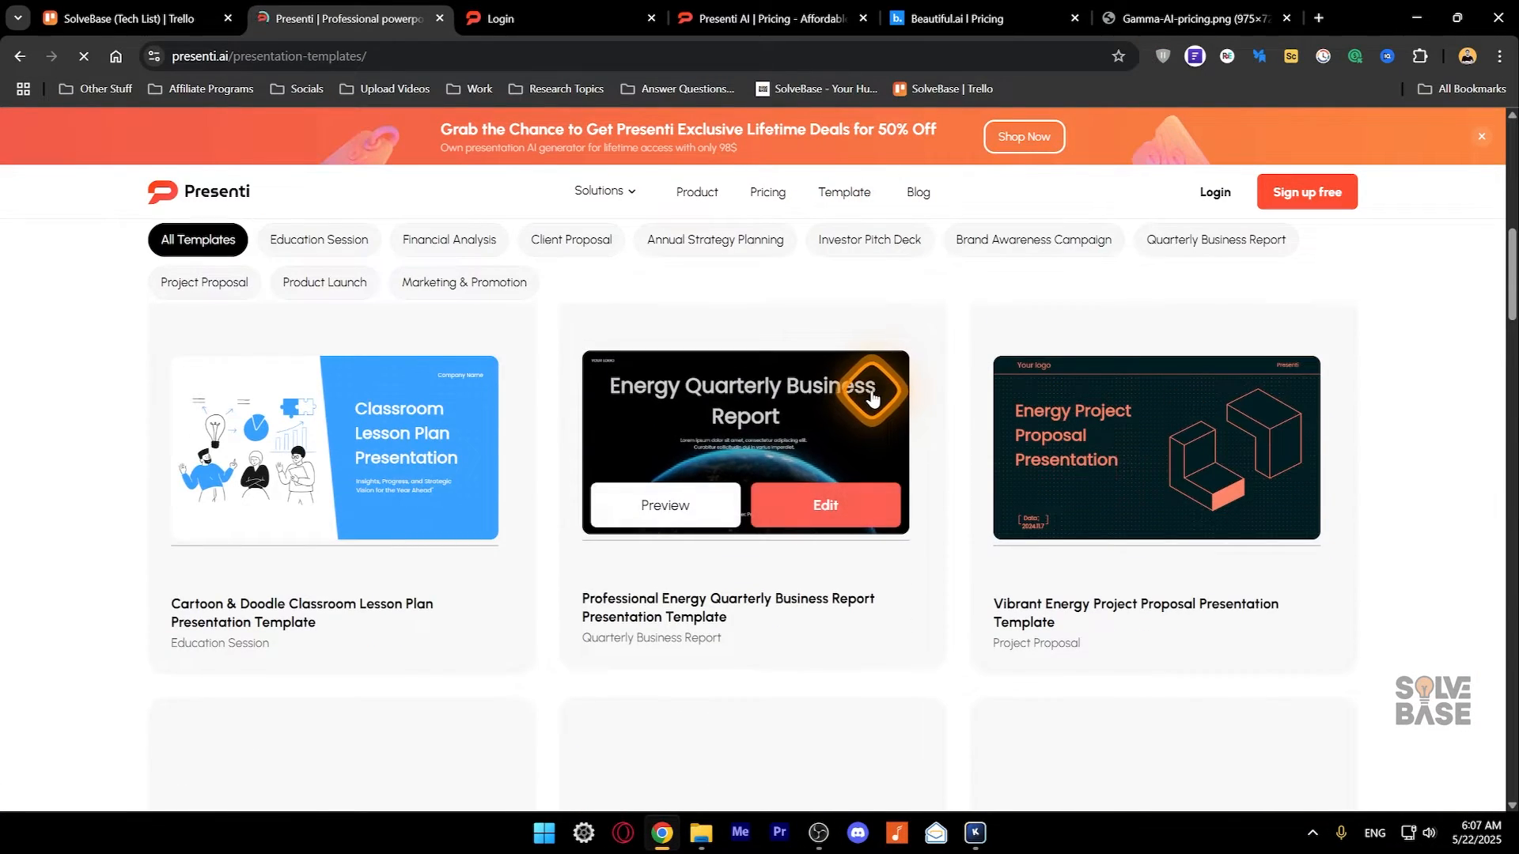
pyautogui.scroll(-2, 759, 396)
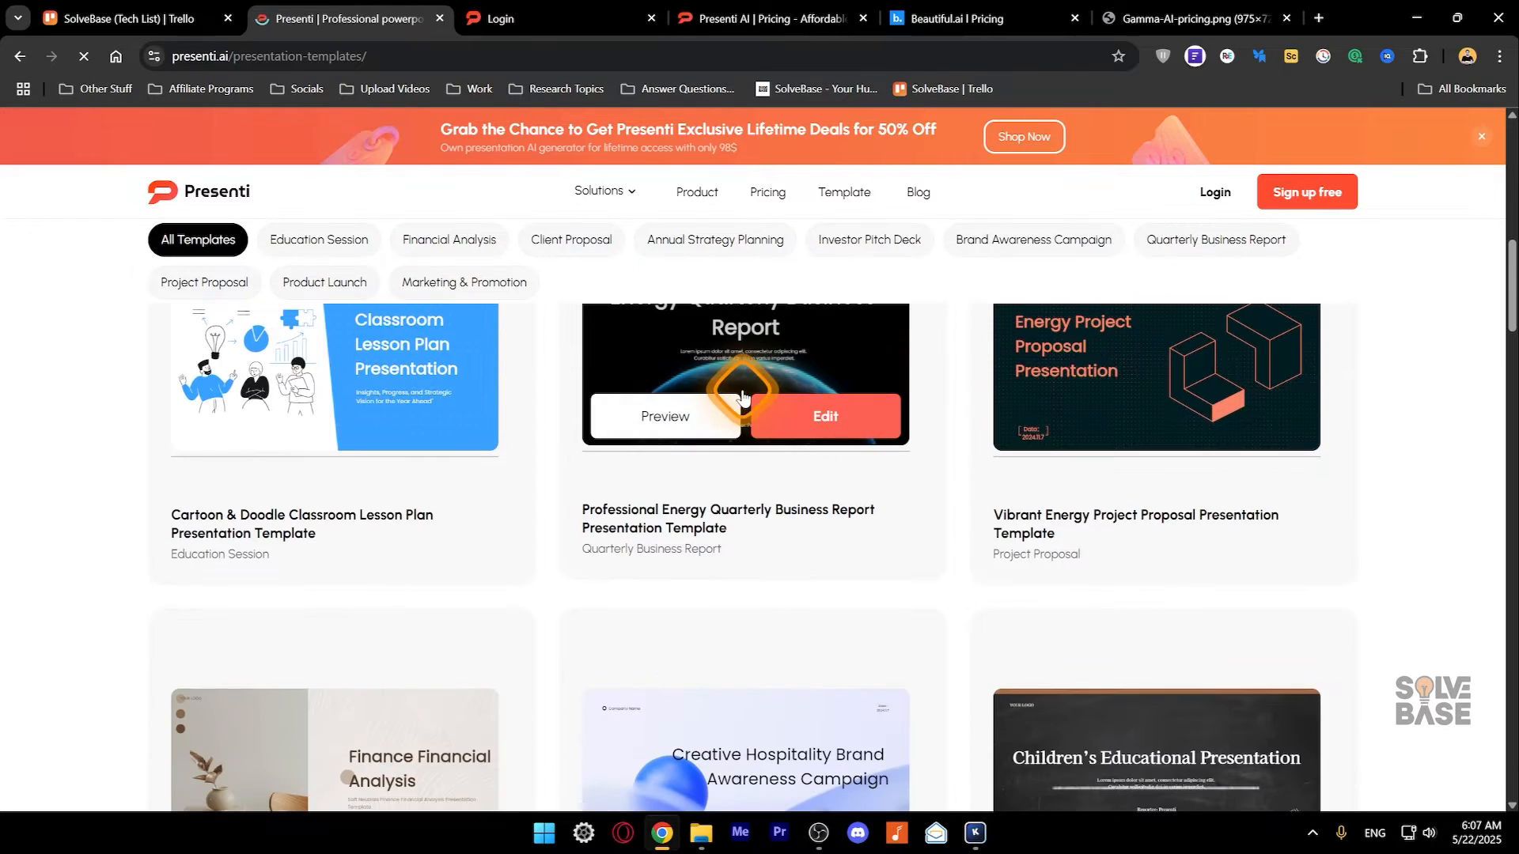
pyautogui.scroll(2, 743, 388)
pyautogui.scroll(-3, 1212, 518)
pyautogui.scroll(-1, 1210, 522)
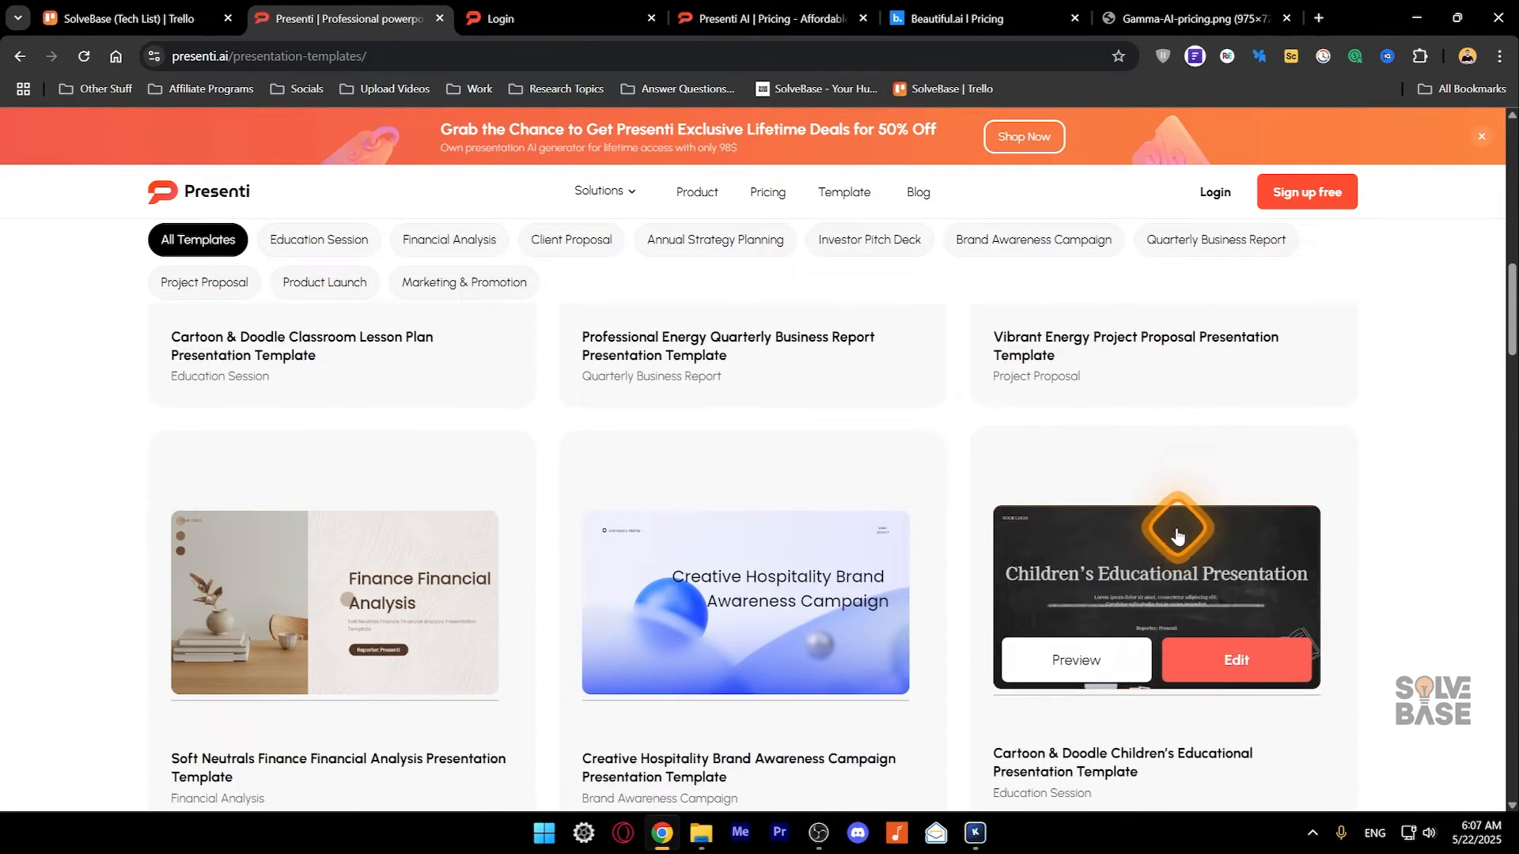
pyautogui.click(1228, 662)
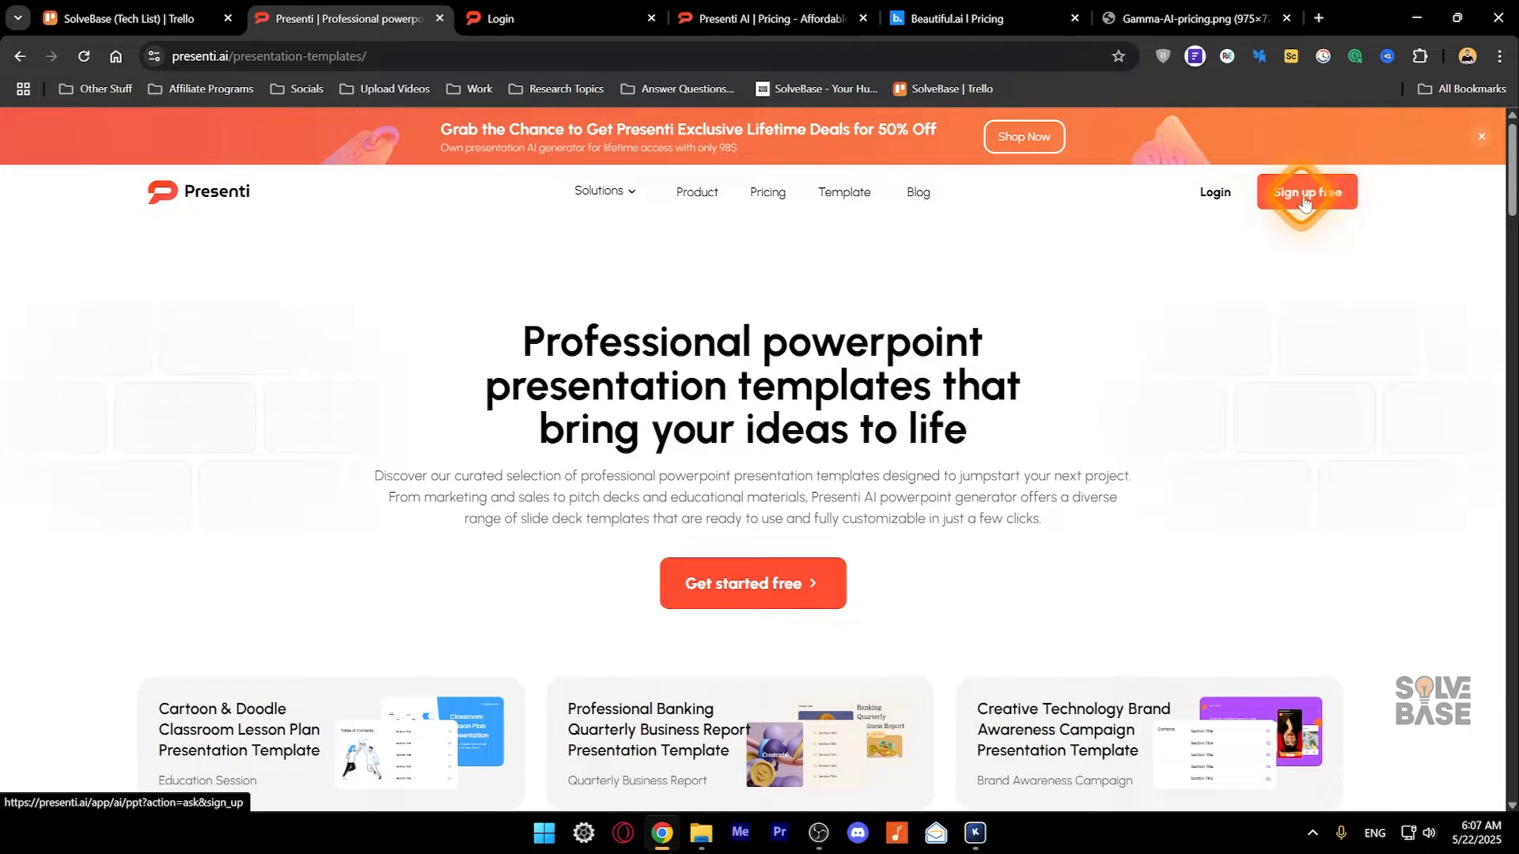
# - Sign in to Presenti with a Google account
pyautogui.click(503, 18)
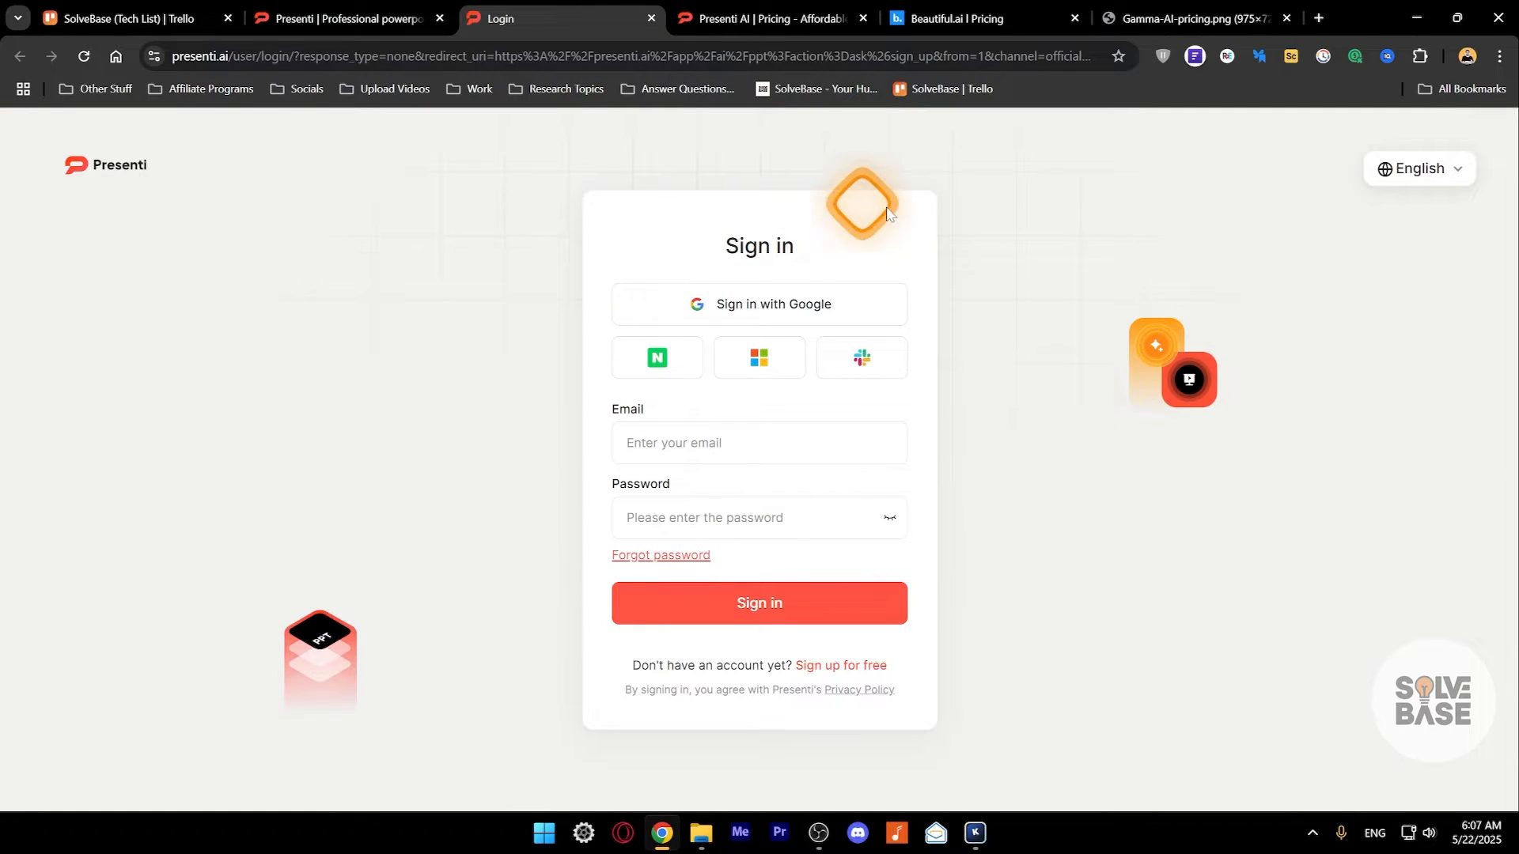
pyautogui.click(771, 310)
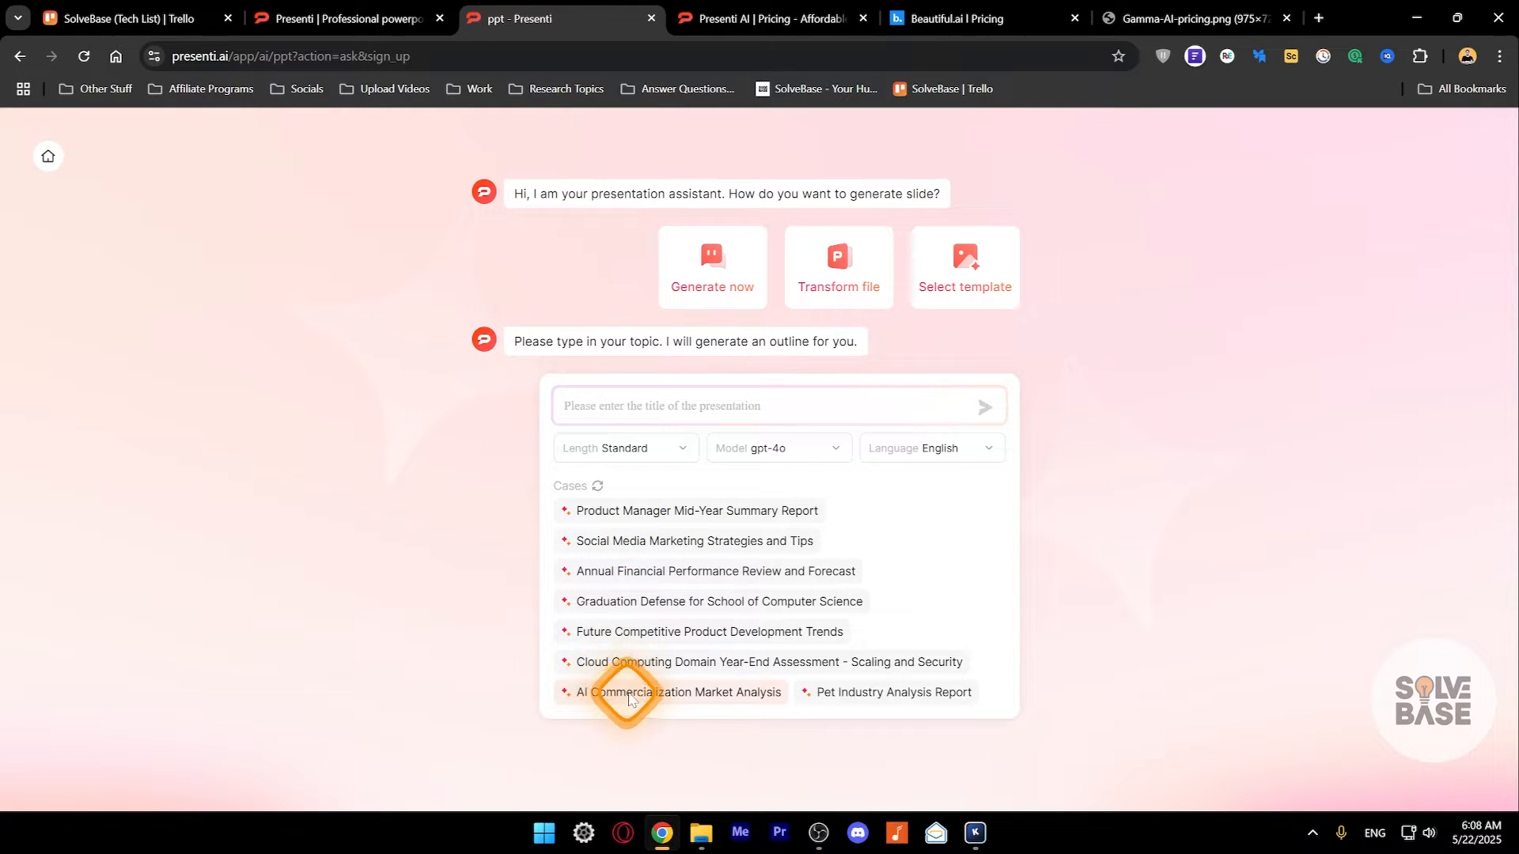
# - Choose the suggested topic "Social Media Marketing Strategies and Tips" and keep the presentation length at Standard
pyautogui.click(675, 546)
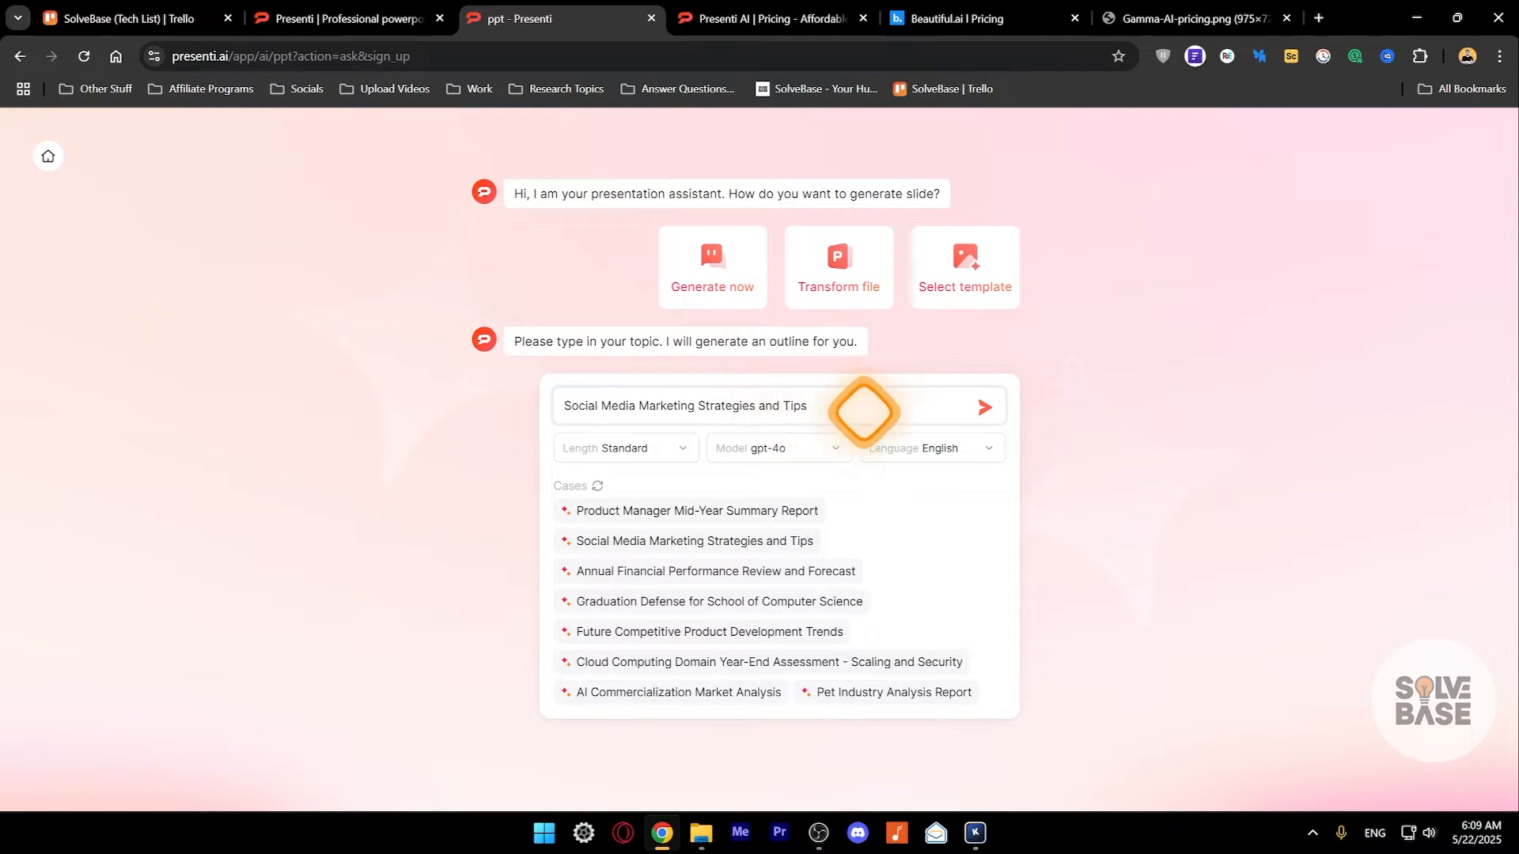
pyautogui.click(621, 448)
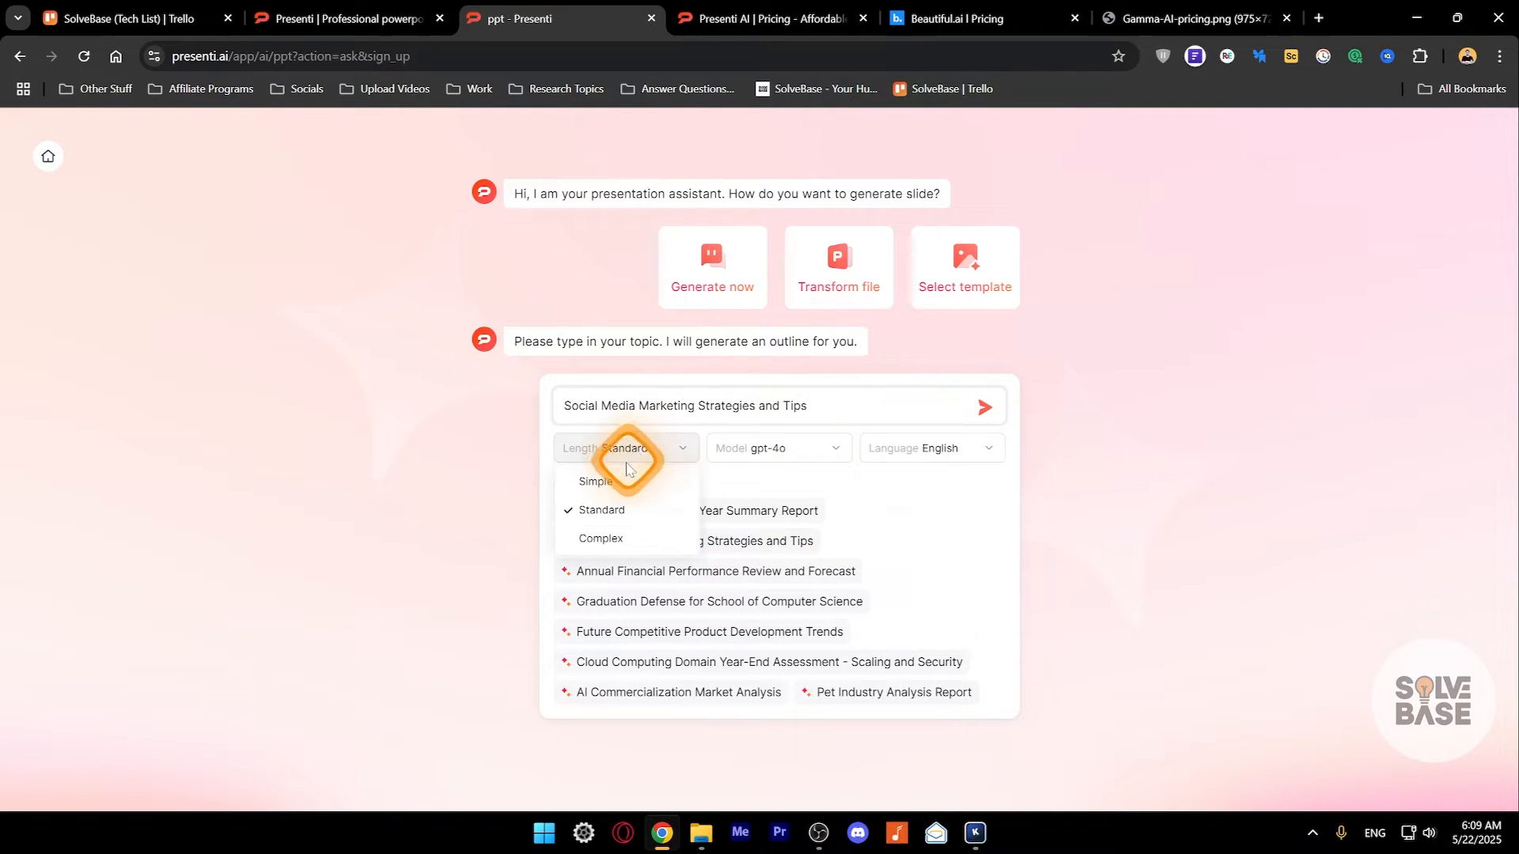
pyautogui.click(616, 518)
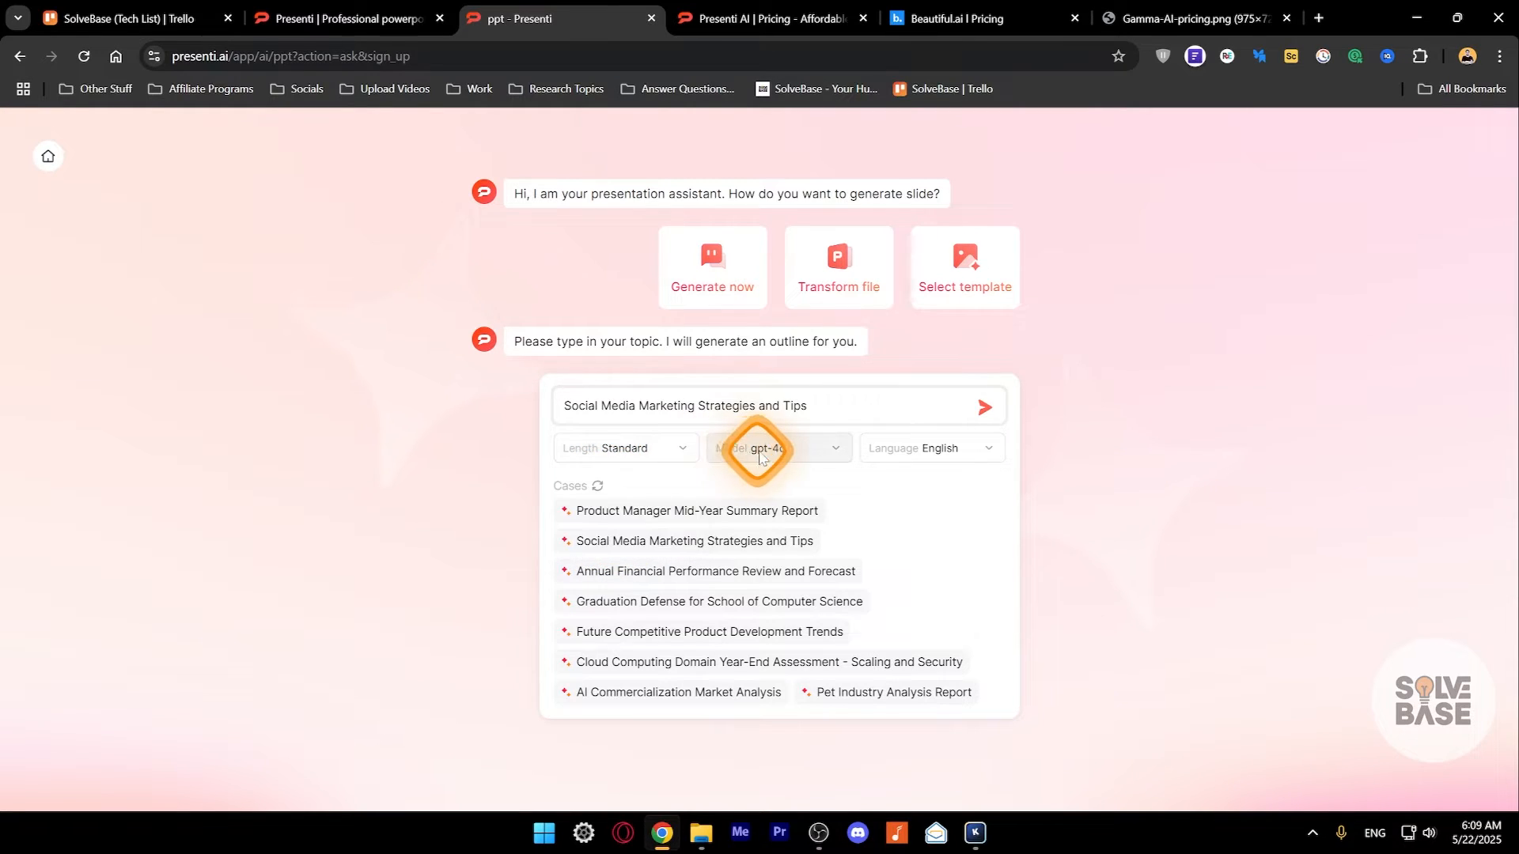
# - Review the model and language choices, keep gpt-4o and English, and generate the outline
pyautogui.click(810, 451)
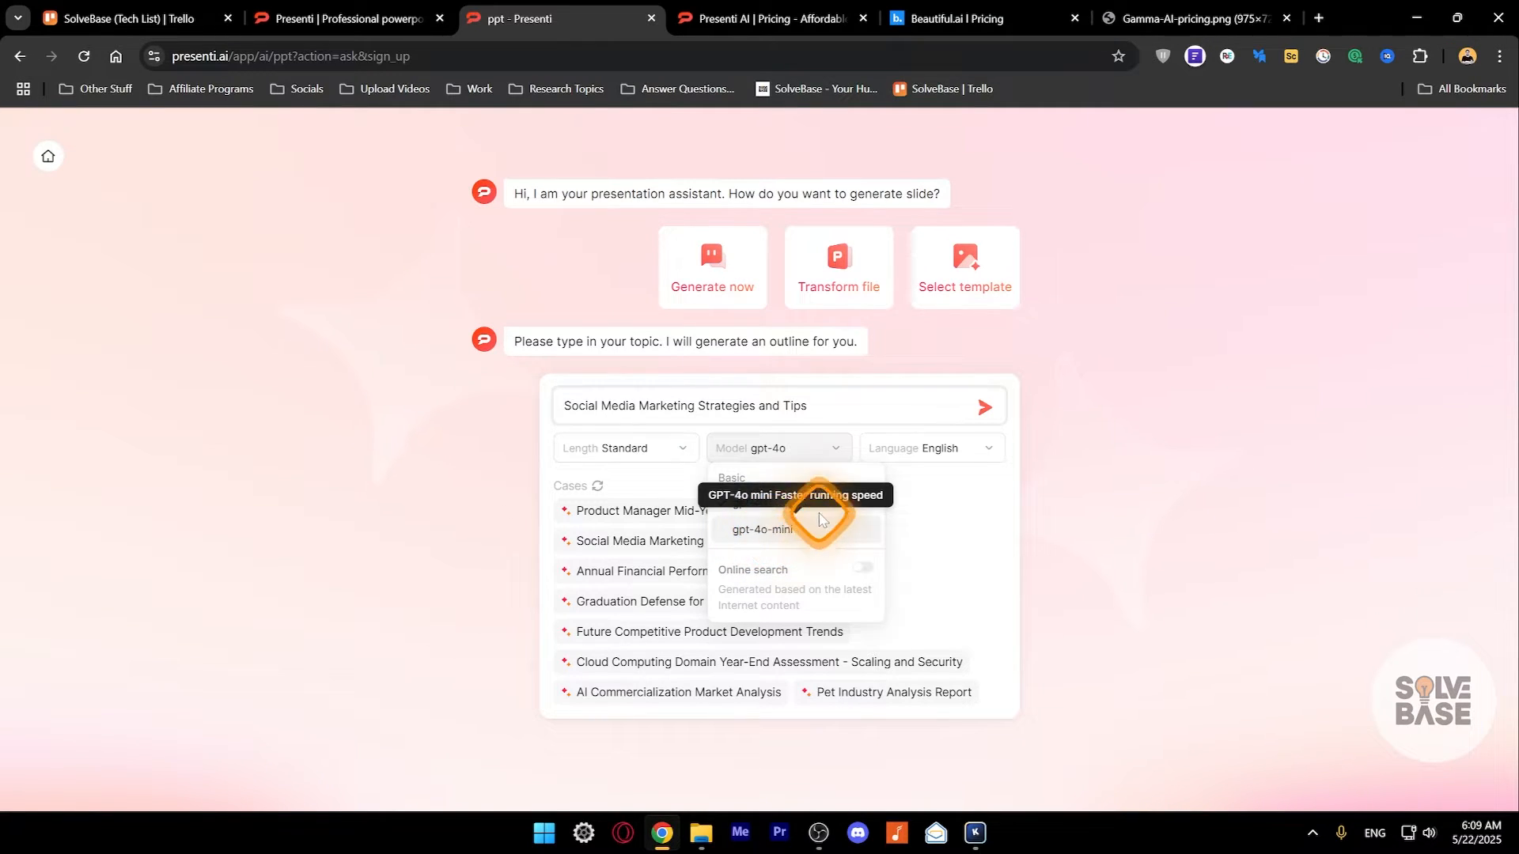
pyautogui.click(845, 447)
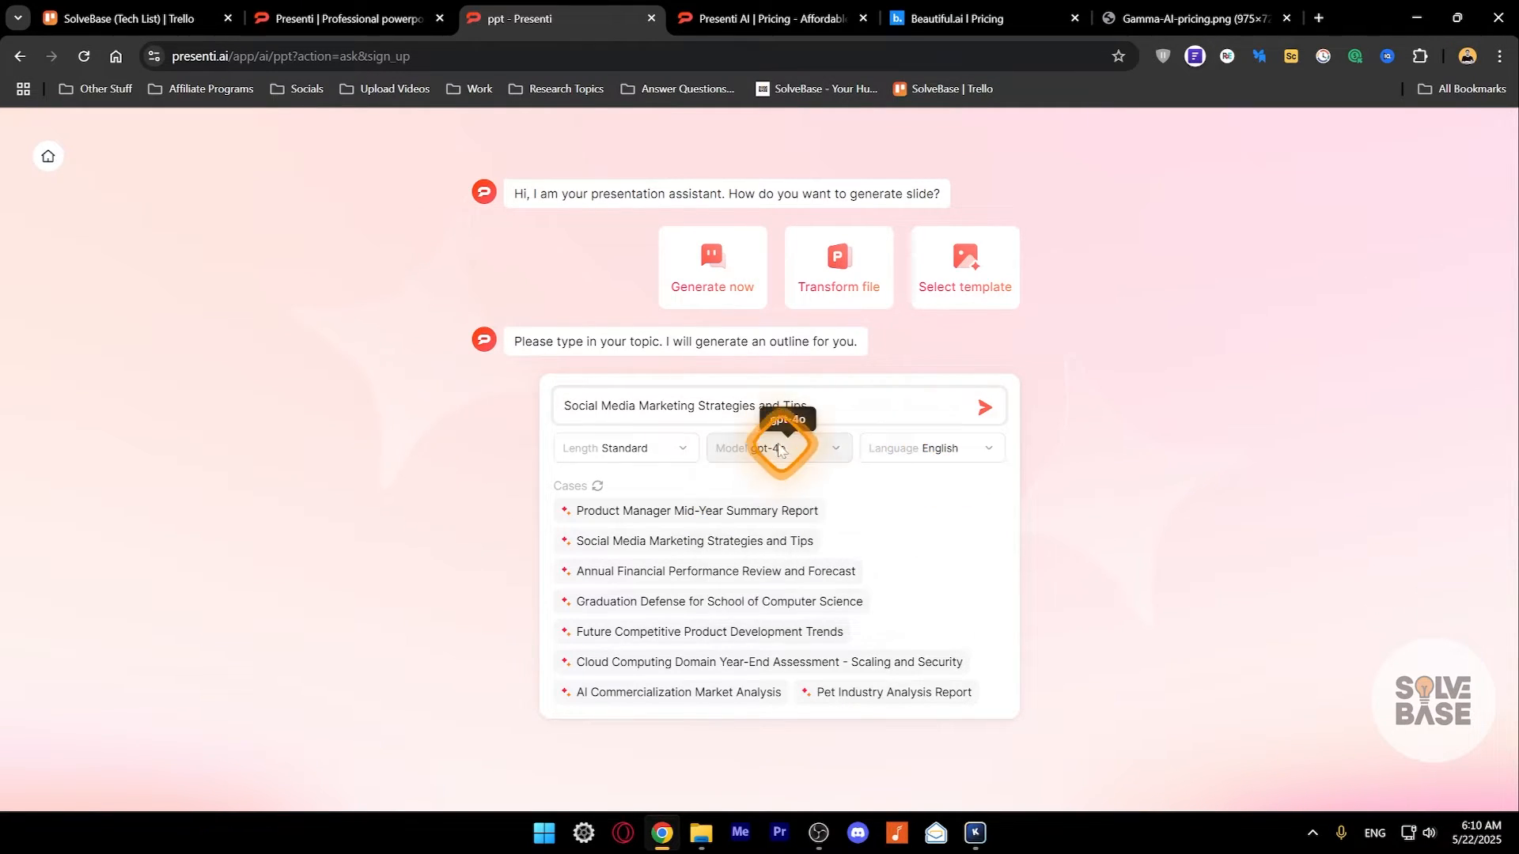
pyautogui.click(930, 454)
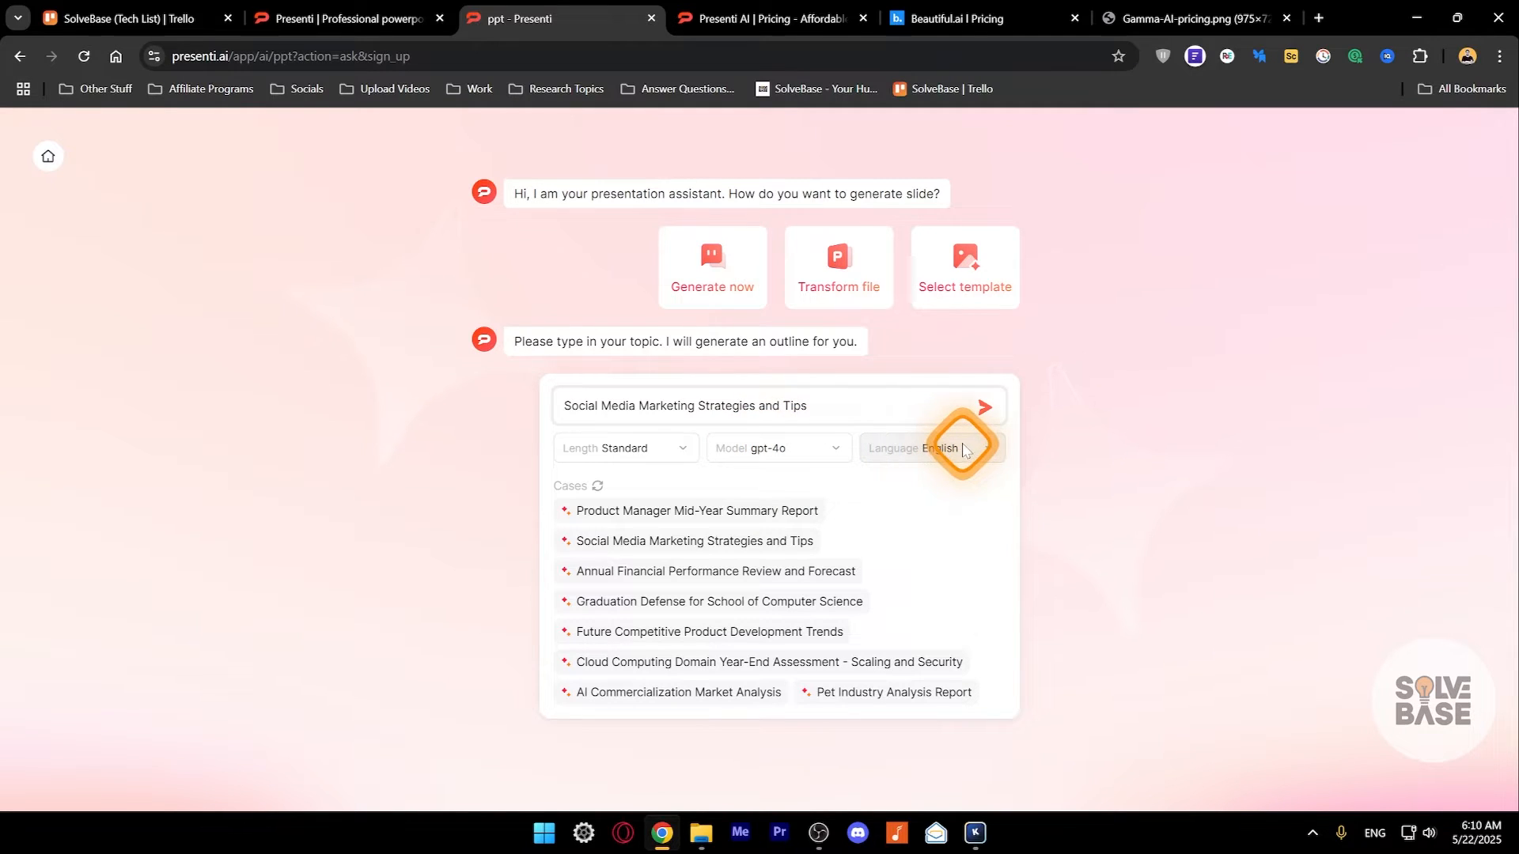
pyautogui.click(931, 452)
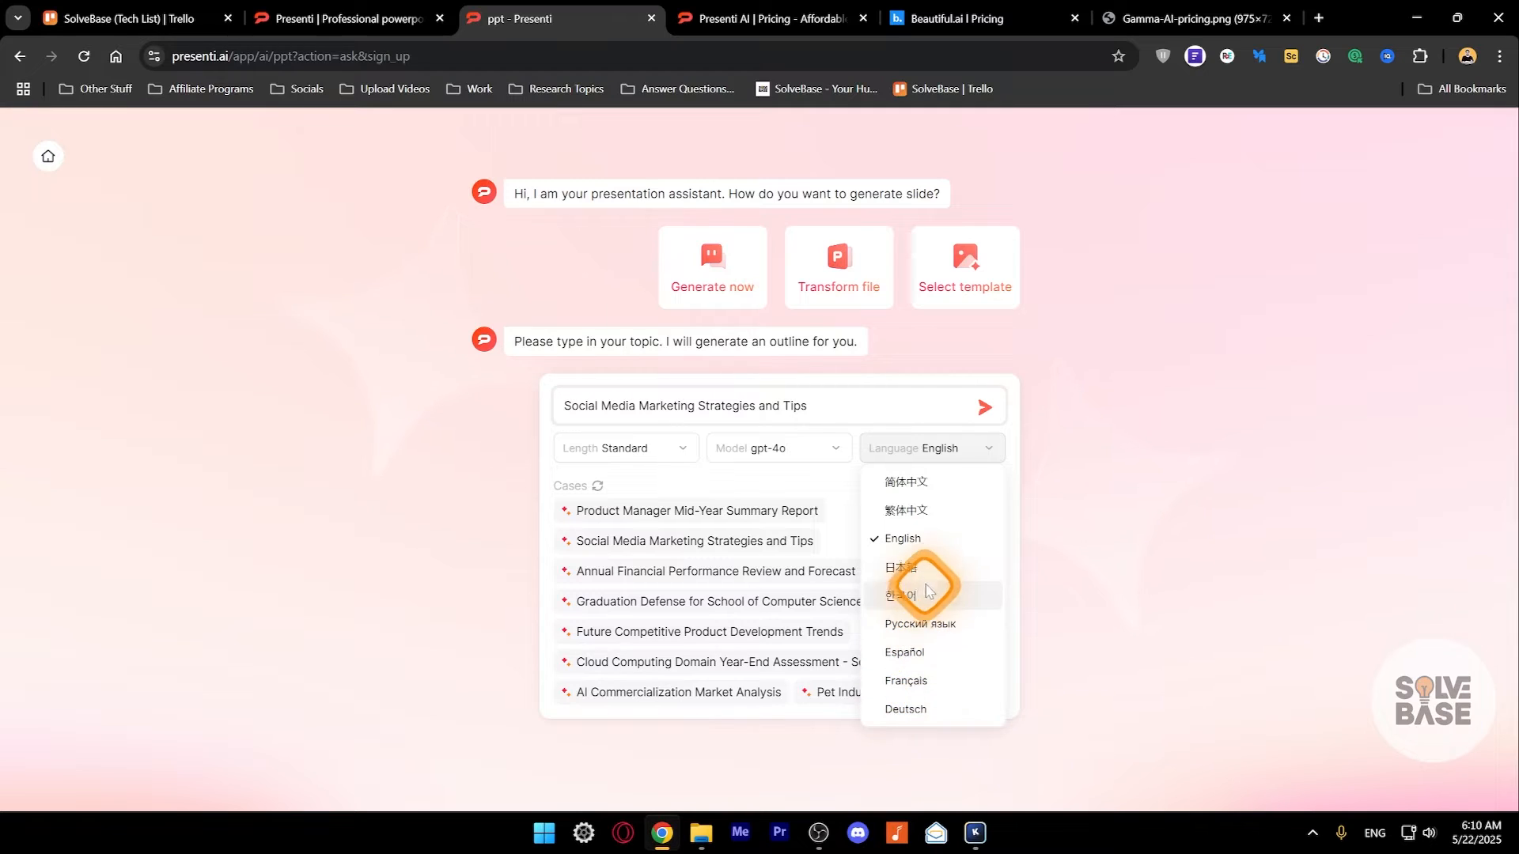
pyautogui.click(813, 476)
pyautogui.click(986, 409)
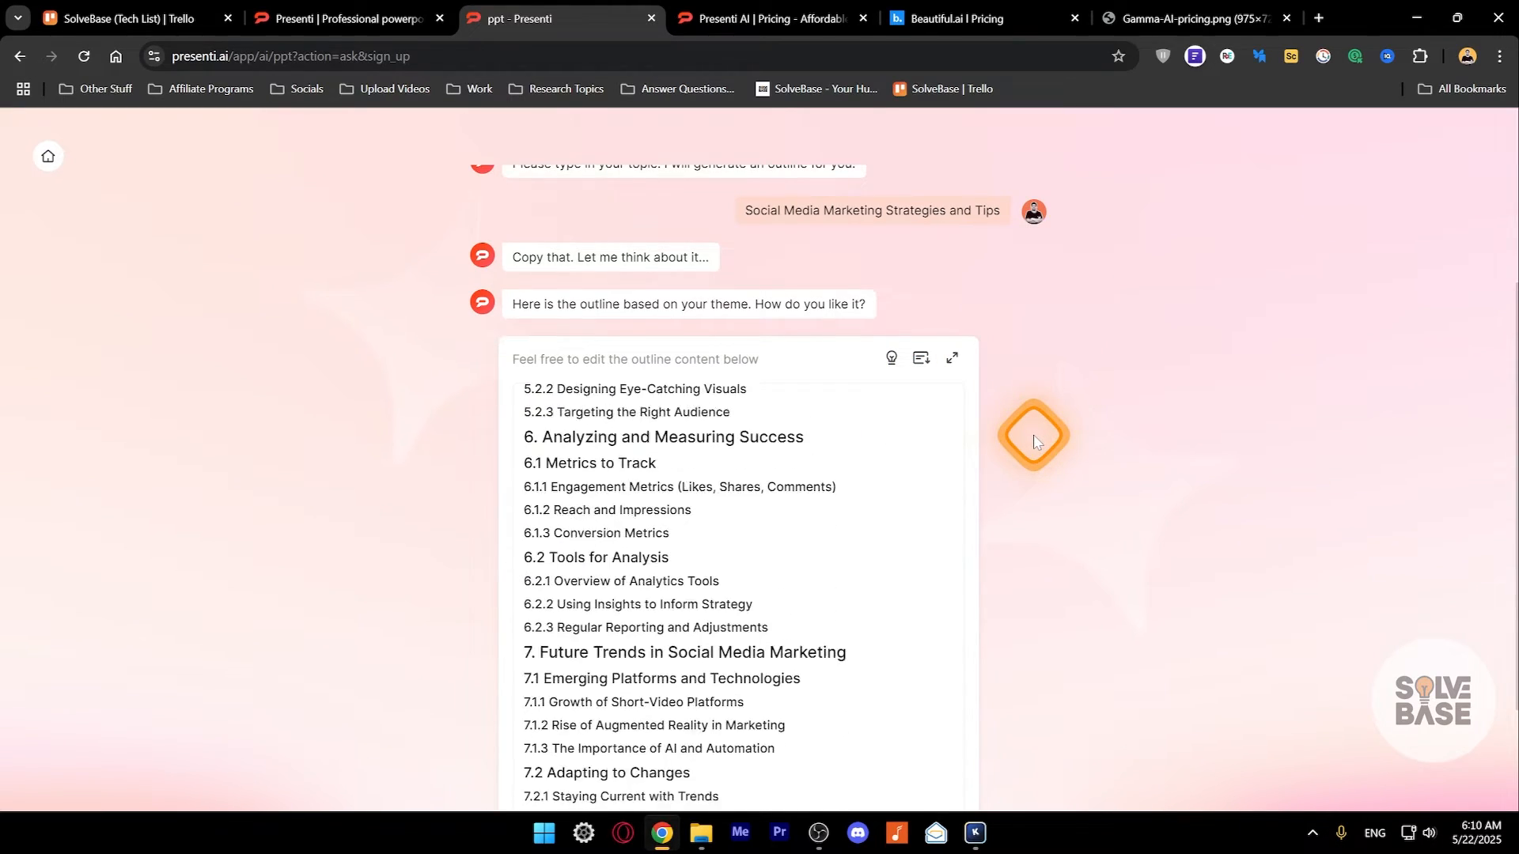
# - Delete the word "Tips" from the presentation title in the outline
pyautogui.scroll(15, 796, 449)
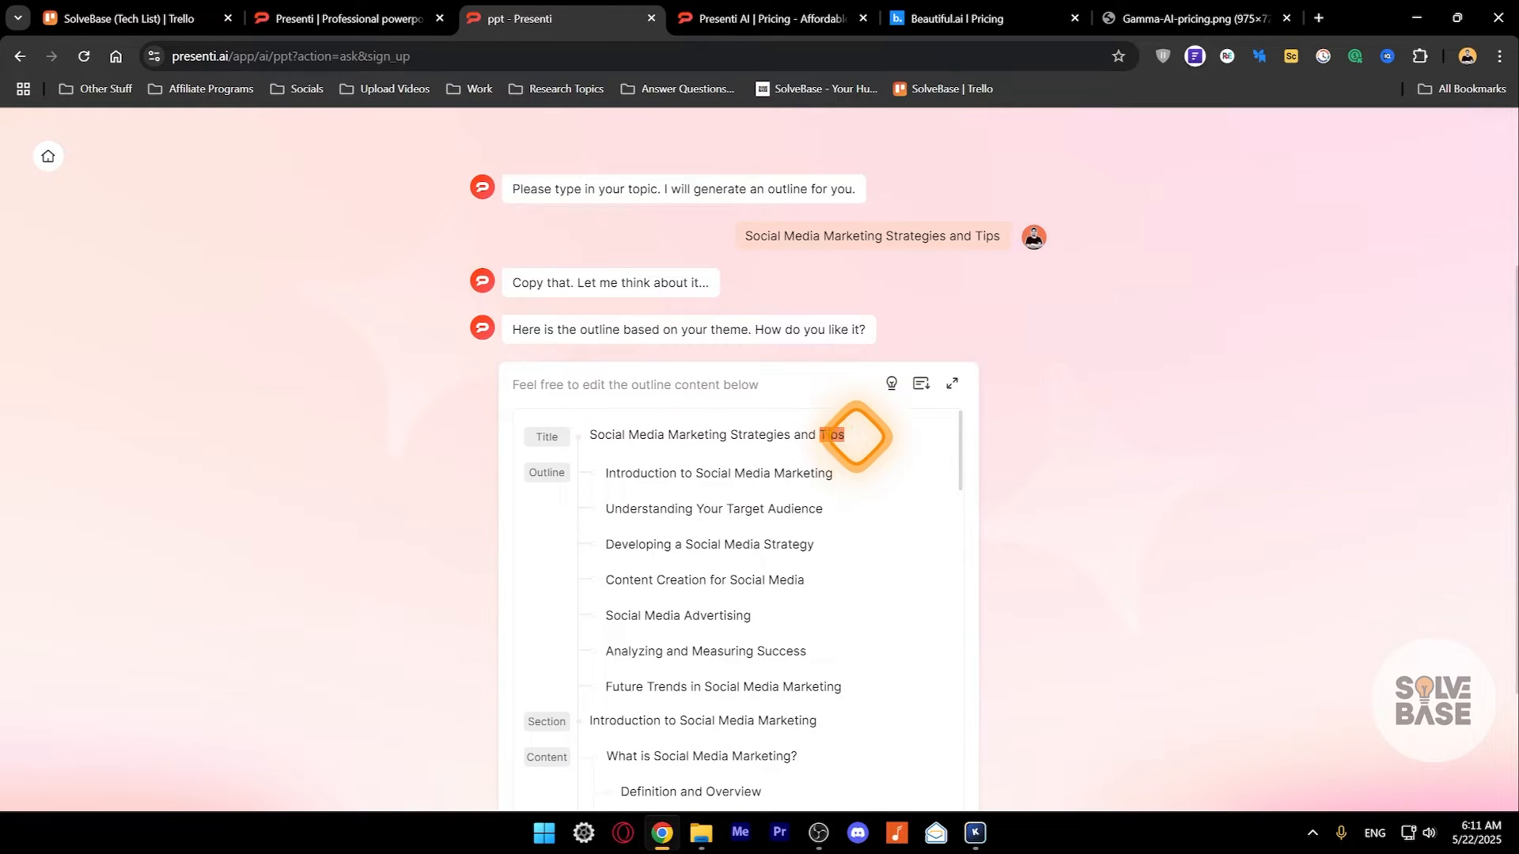
pyautogui.moveTo(856, 435); pyautogui.dragTo(820, 436)
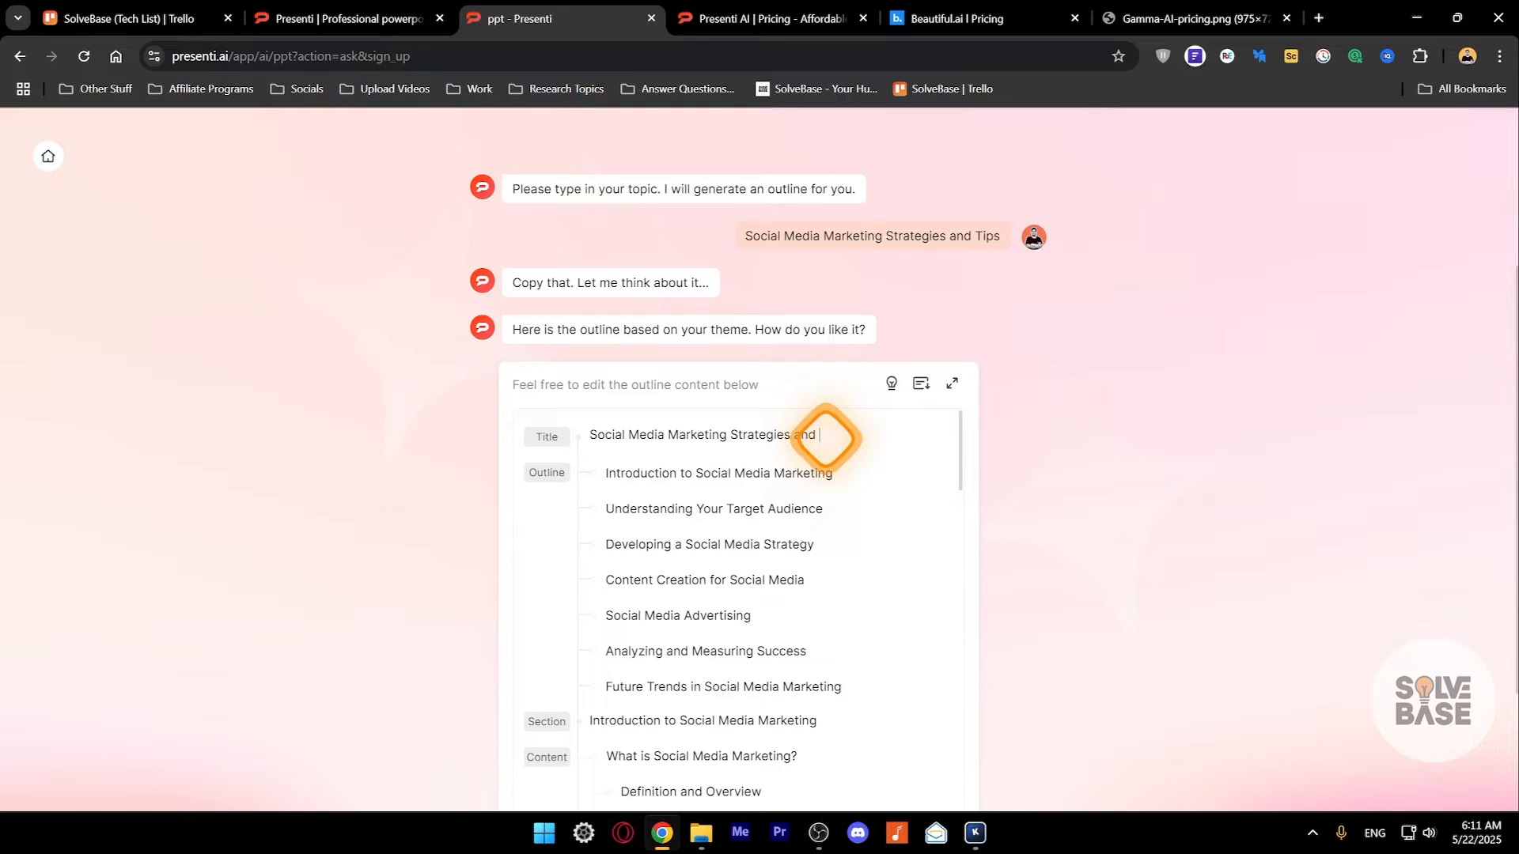
pyautogui.press('BackSpace')
pyautogui.press('BackSpace')
pyautogui.press('BackSpace')
pyautogui.press('BackSpace')
# - Consult the outline's editing guide for how to add, indent, promote and delete entries
pyautogui.click(892, 384)
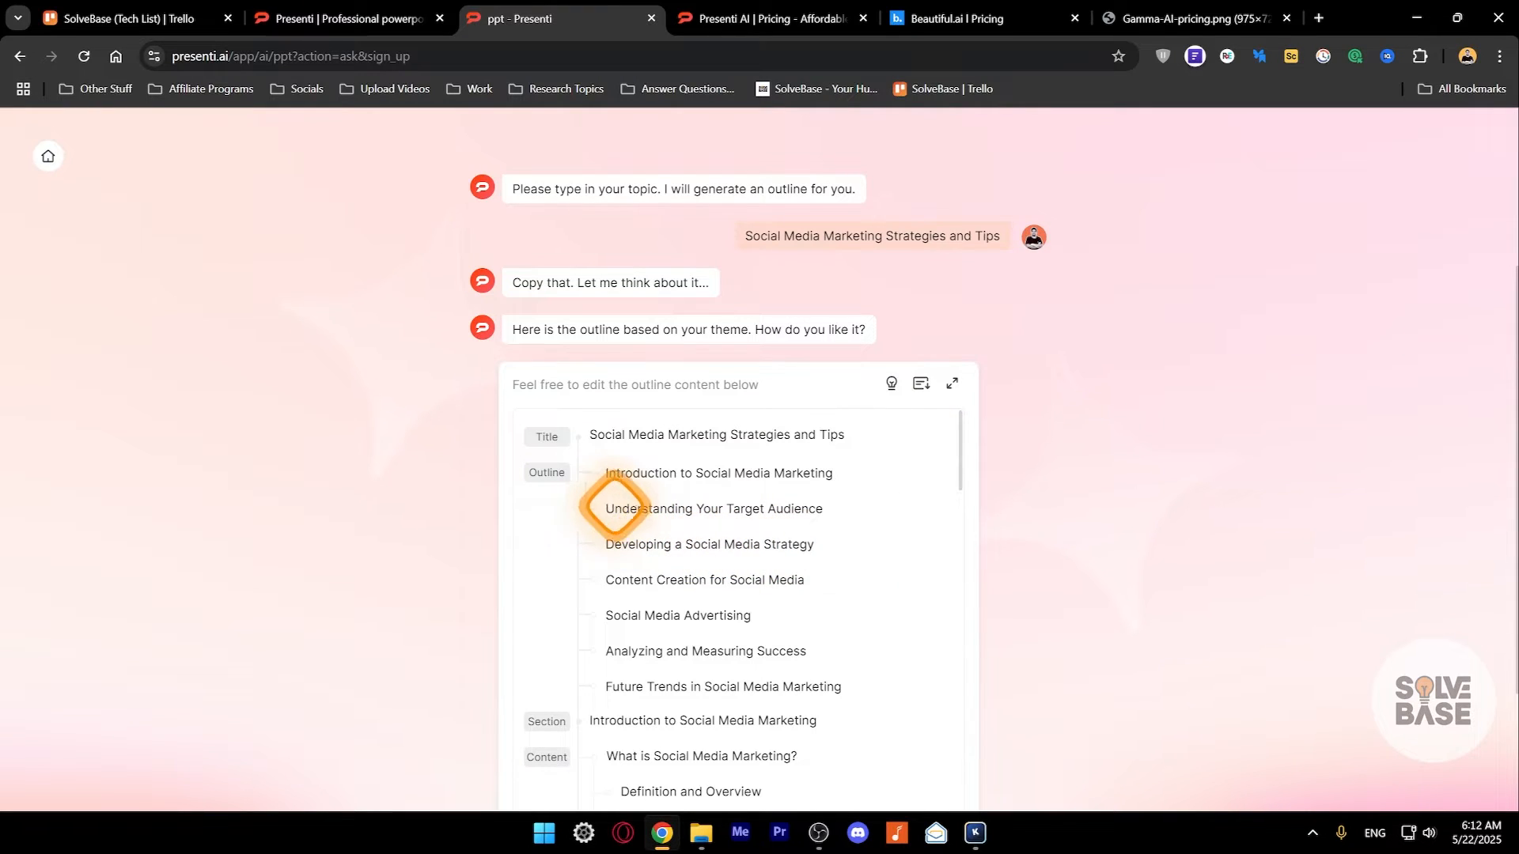
pyautogui.click(883, 491)
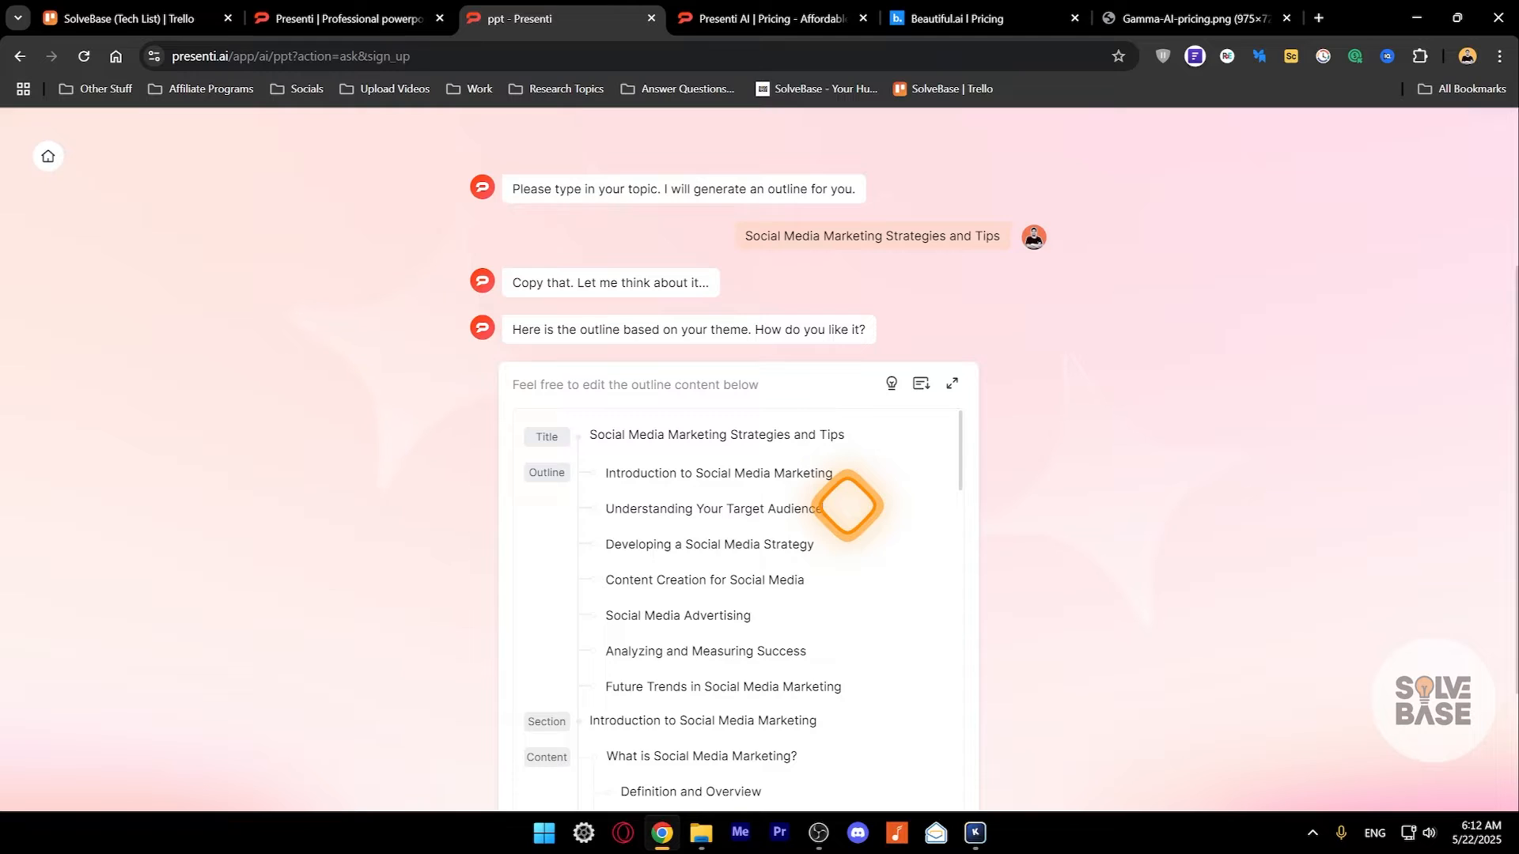
pyautogui.click(822, 512)
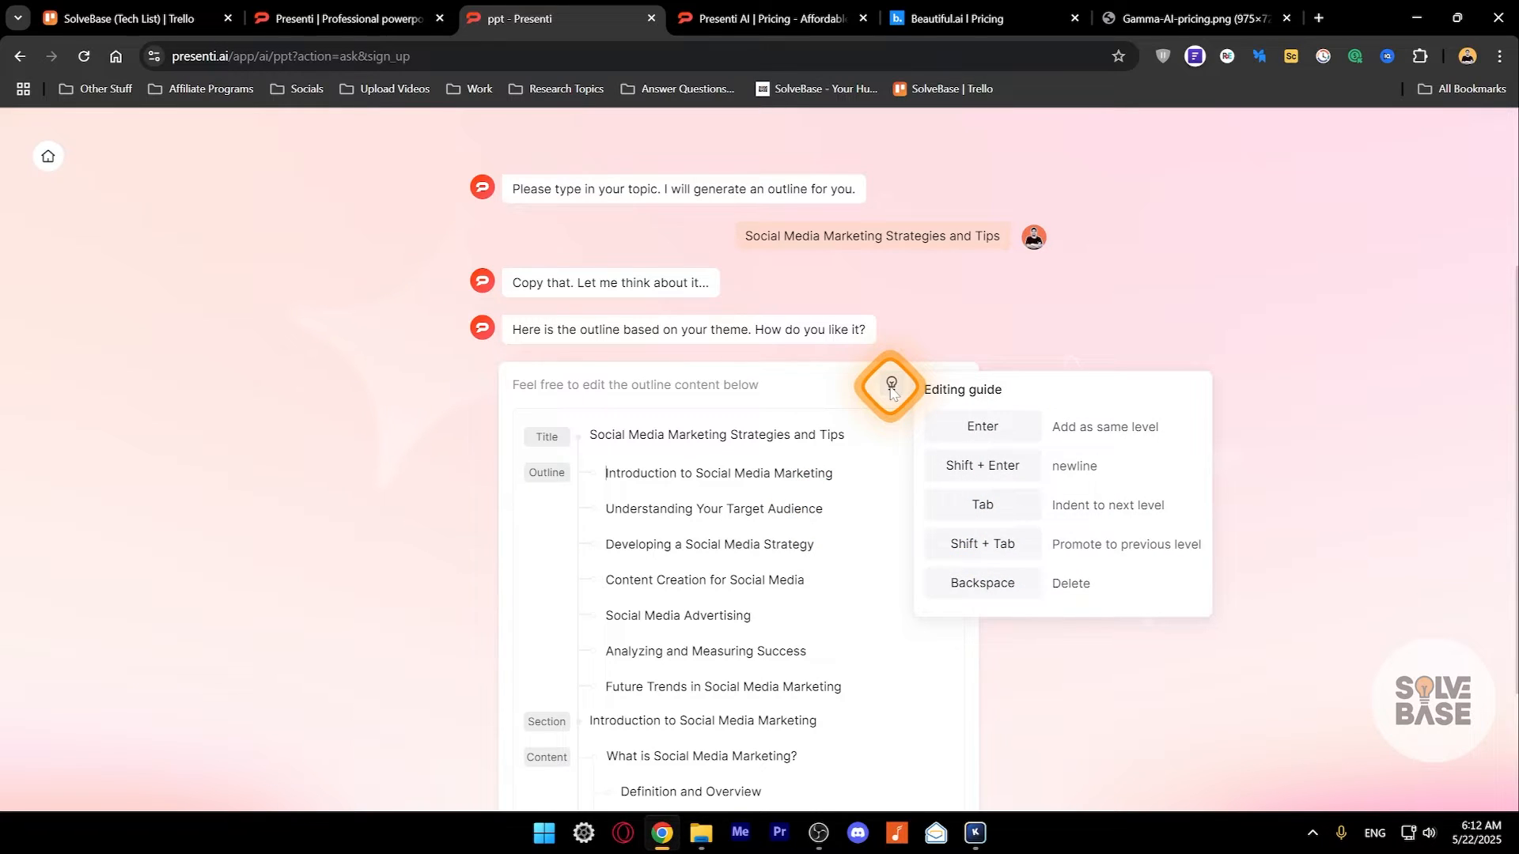
# - Insert an empty chapter after "Developing a Social Media Strategy" in the outline
pyautogui.click(834, 474)
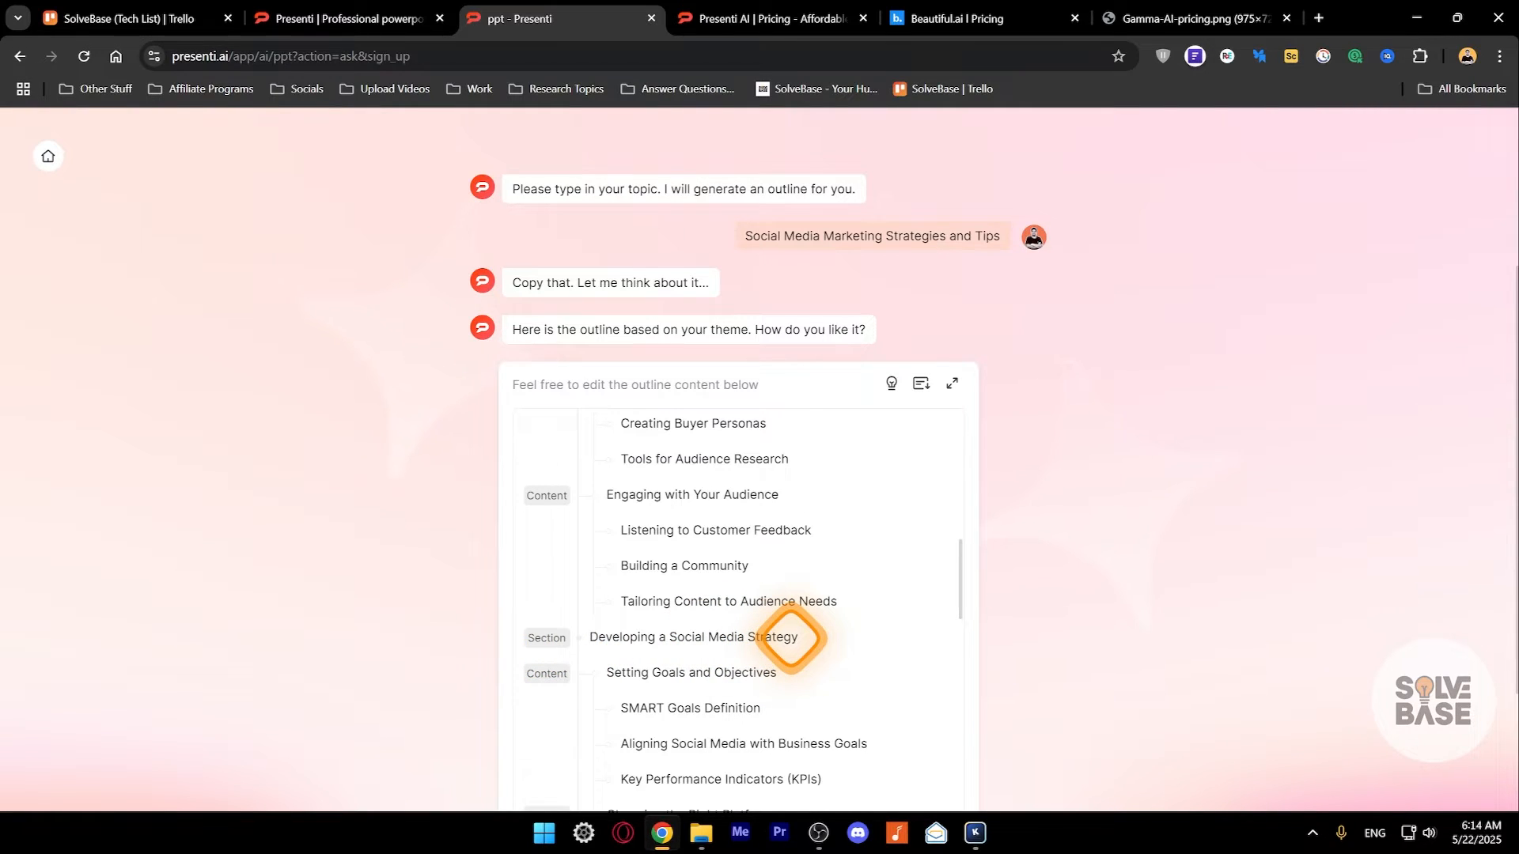
pyautogui.scroll(-4, 837, 596)
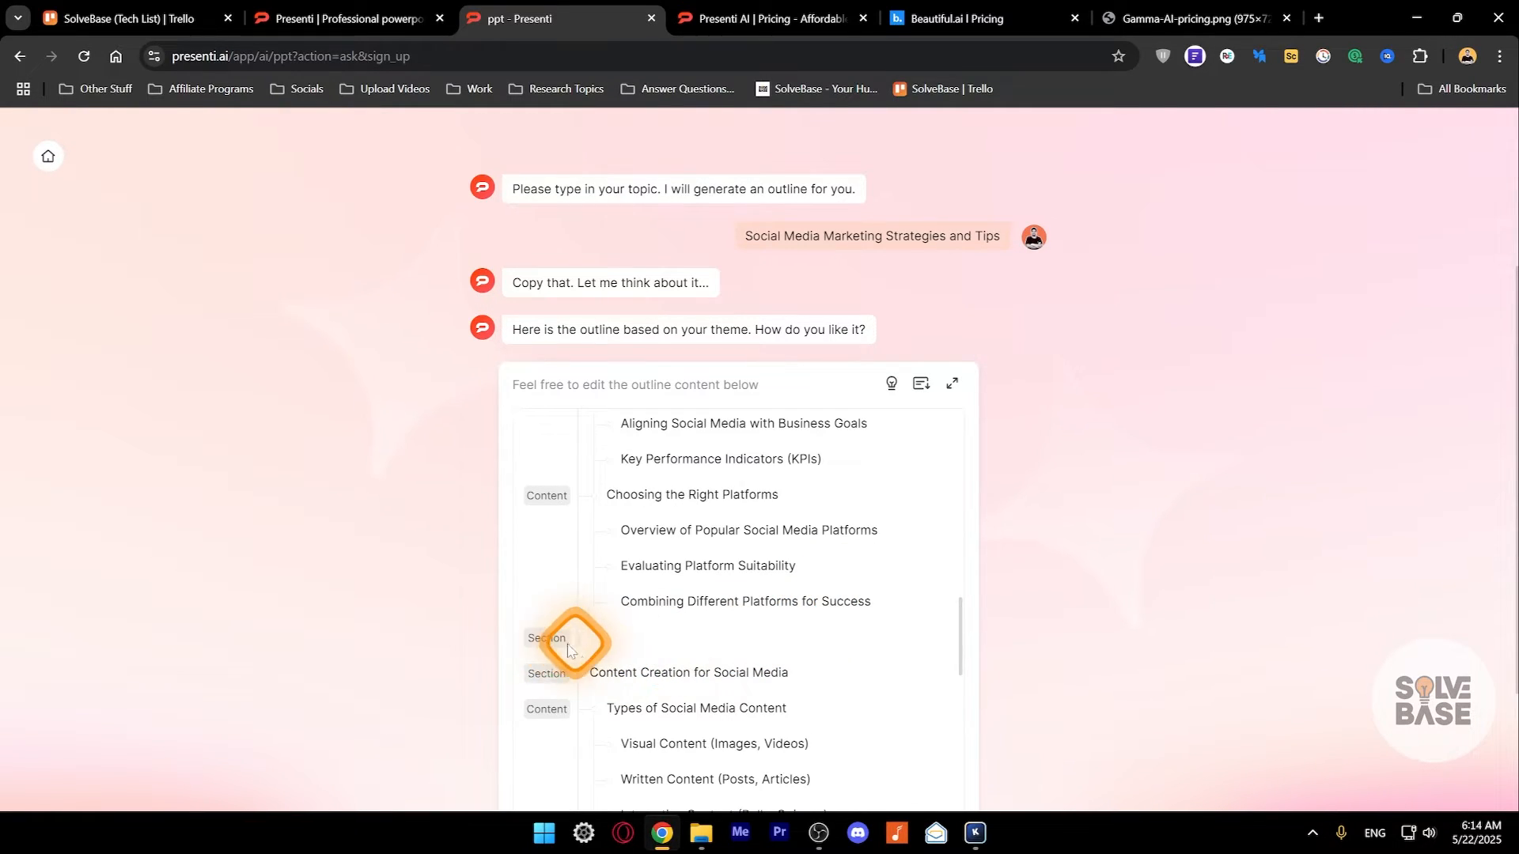
pyautogui.scroll(-3, 649, 672)
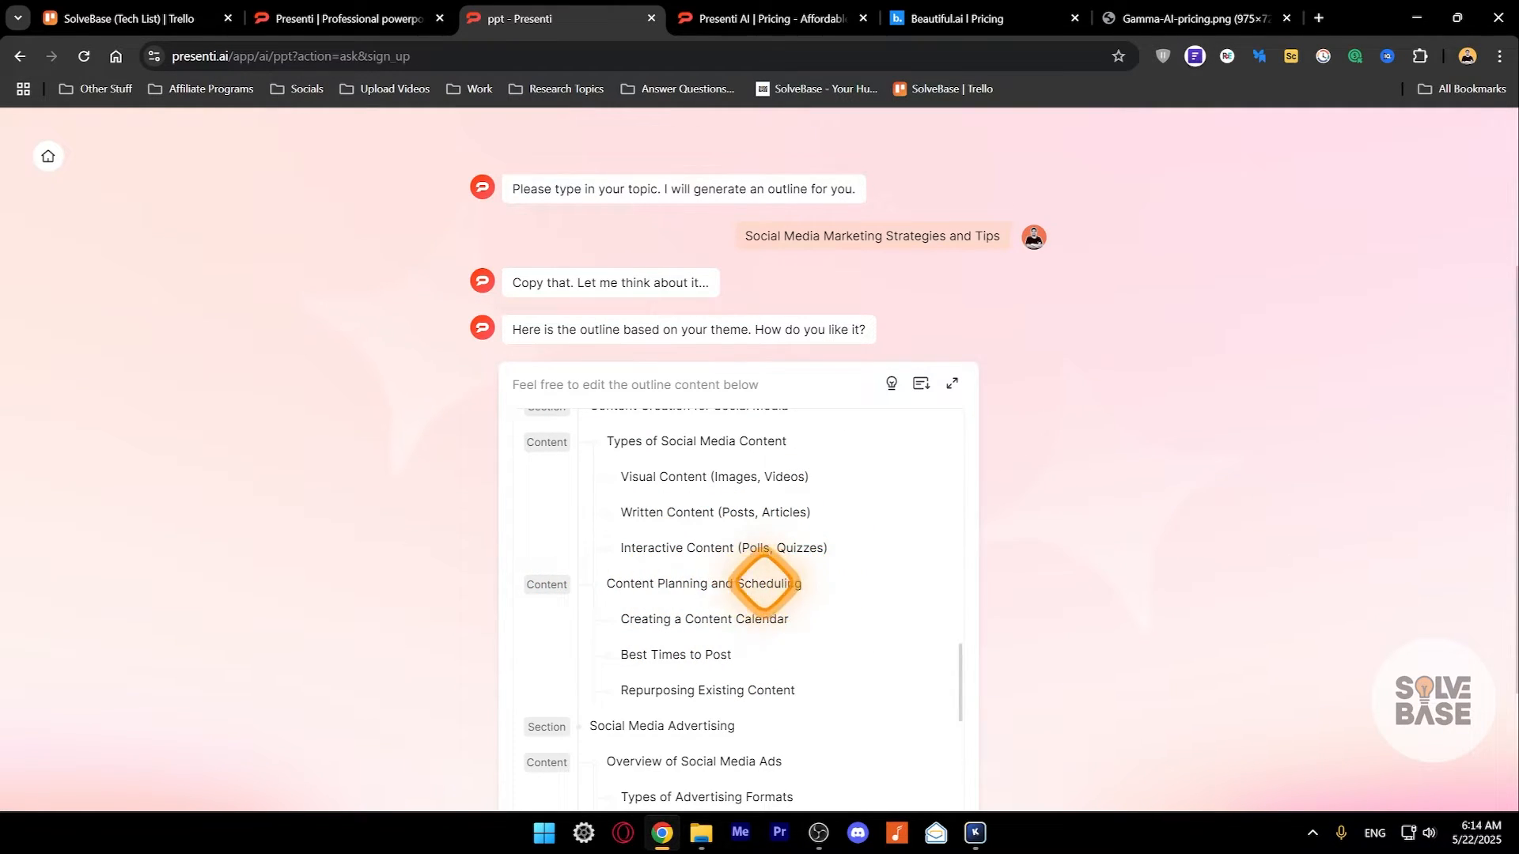
pyautogui.press('Return')
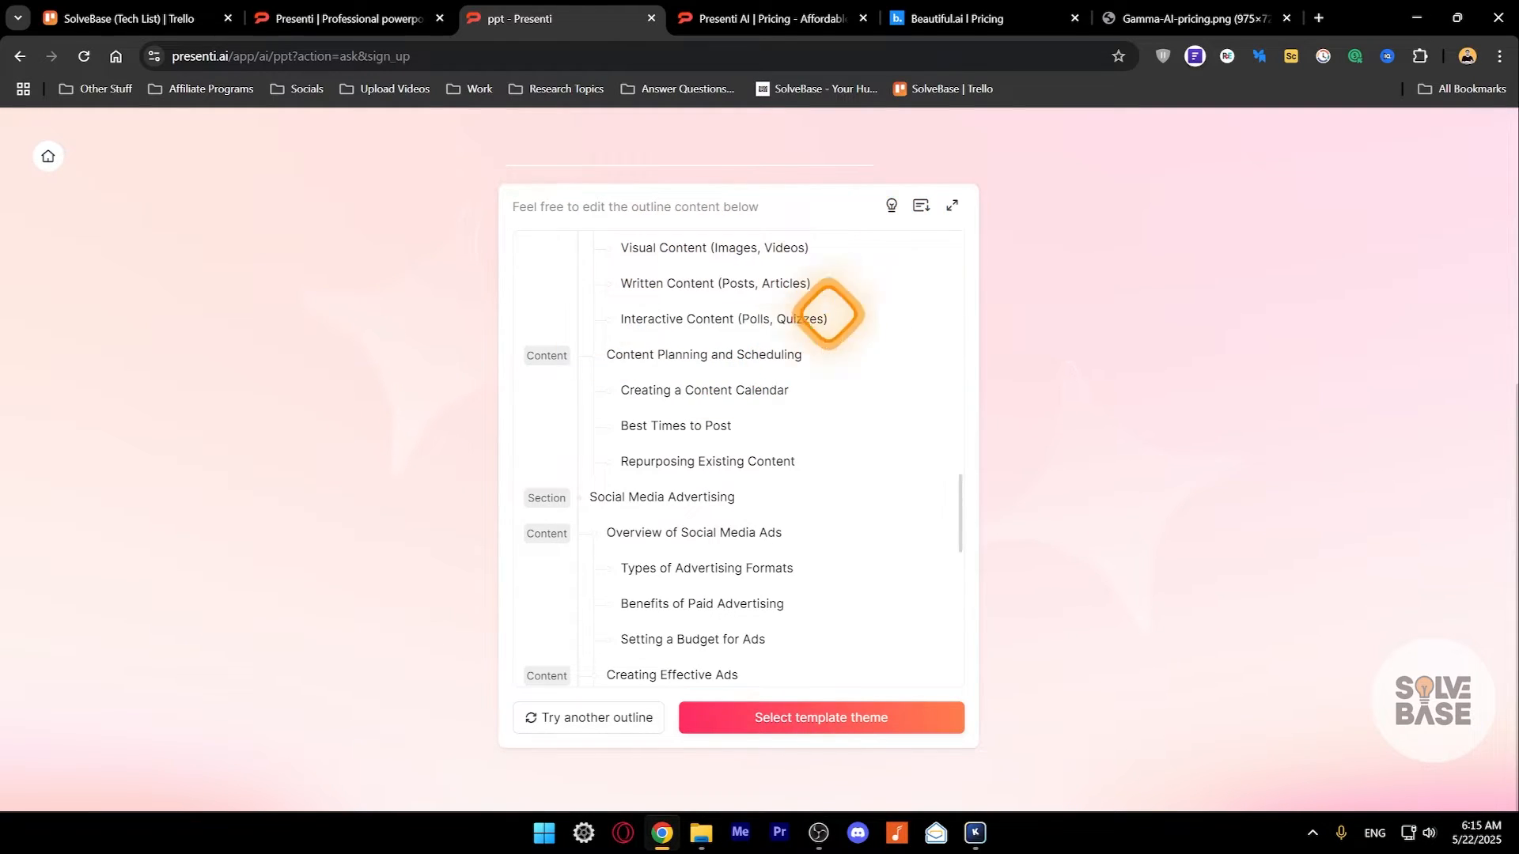
# - Try to download the generated presentation outline
pyautogui.scroll(10, 722, 382)
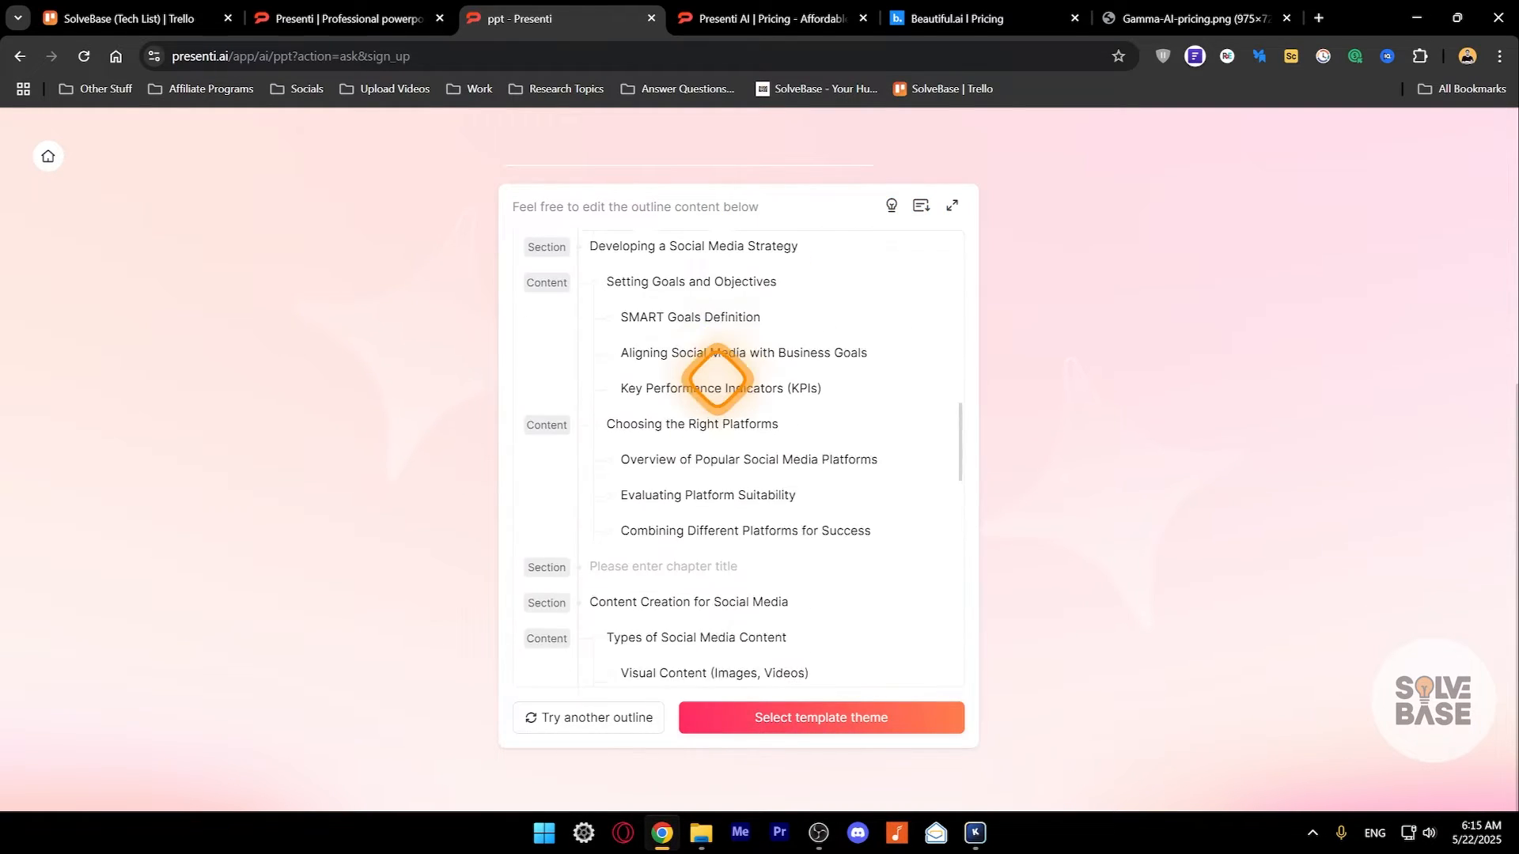
pyautogui.click(922, 207)
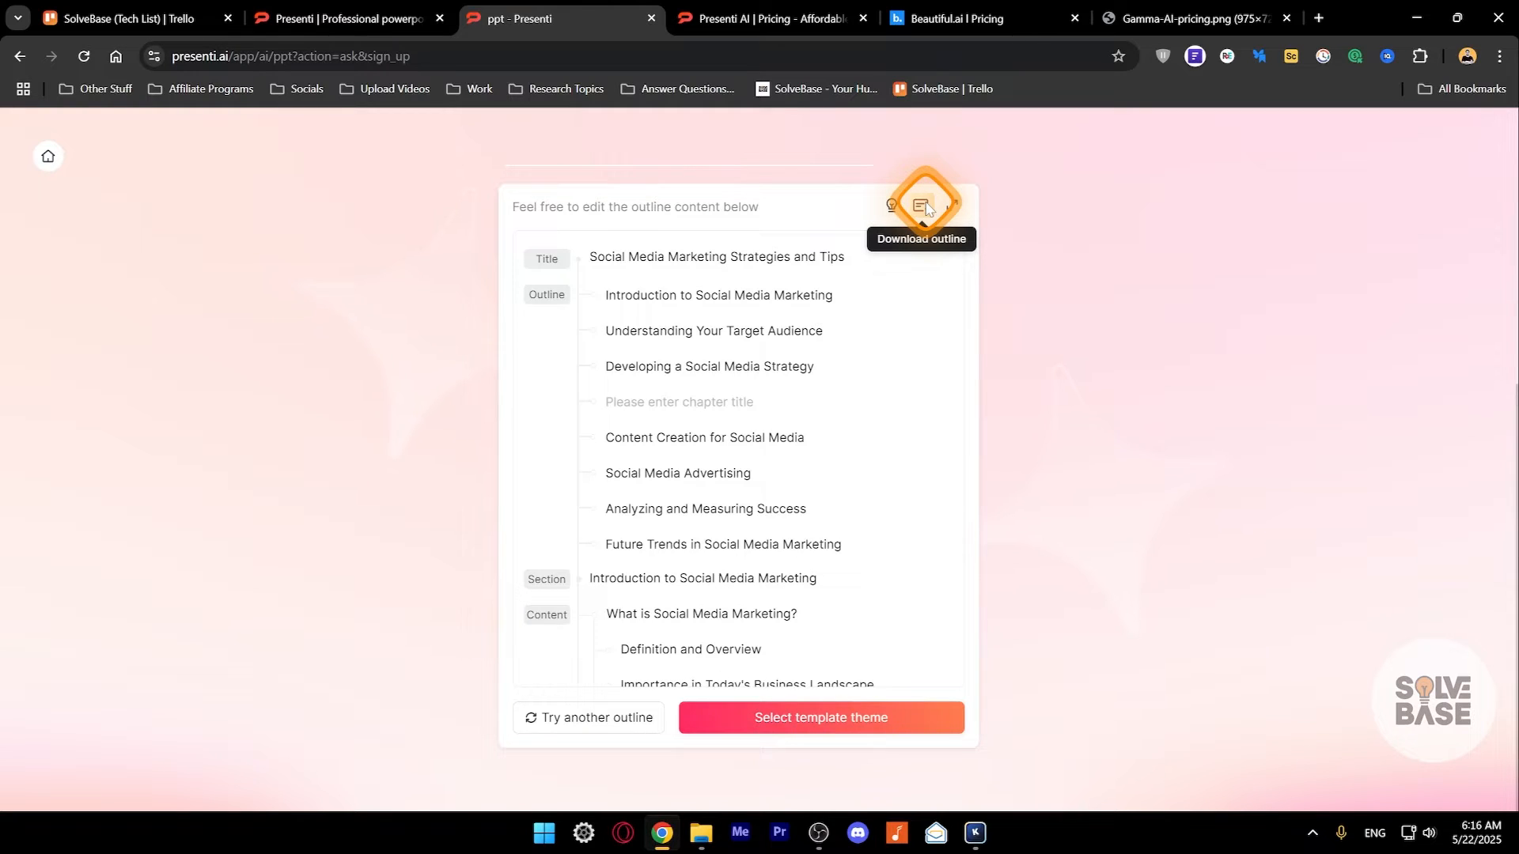
# - Compare the features of the Free, Monthly, Annual and Lifetime plans on the pricing page, and return to the outline
pyautogui.click(777, 21)
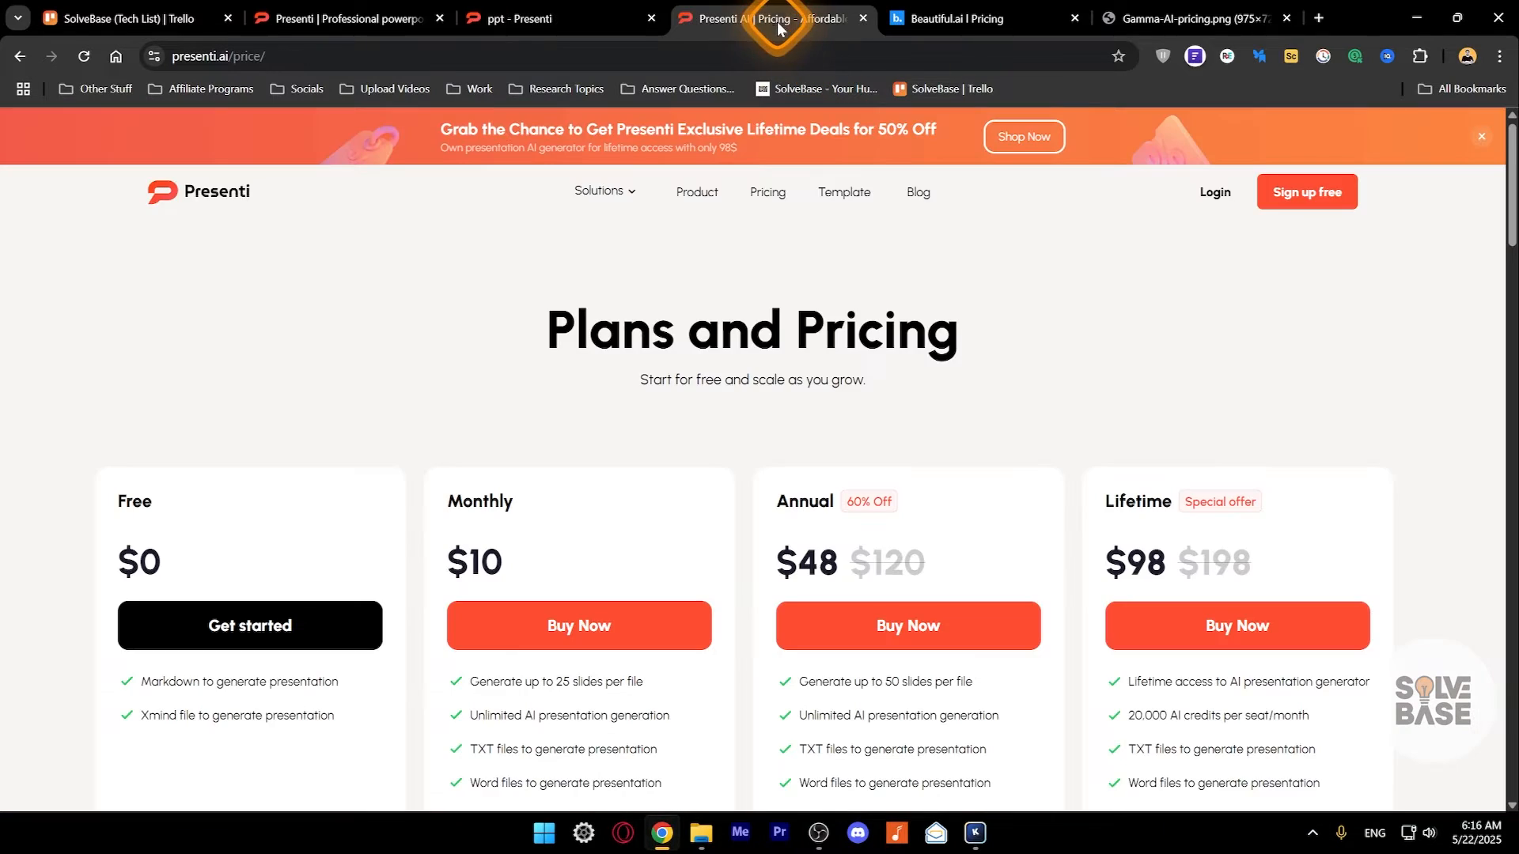
pyautogui.scroll(-2, 648, 336)
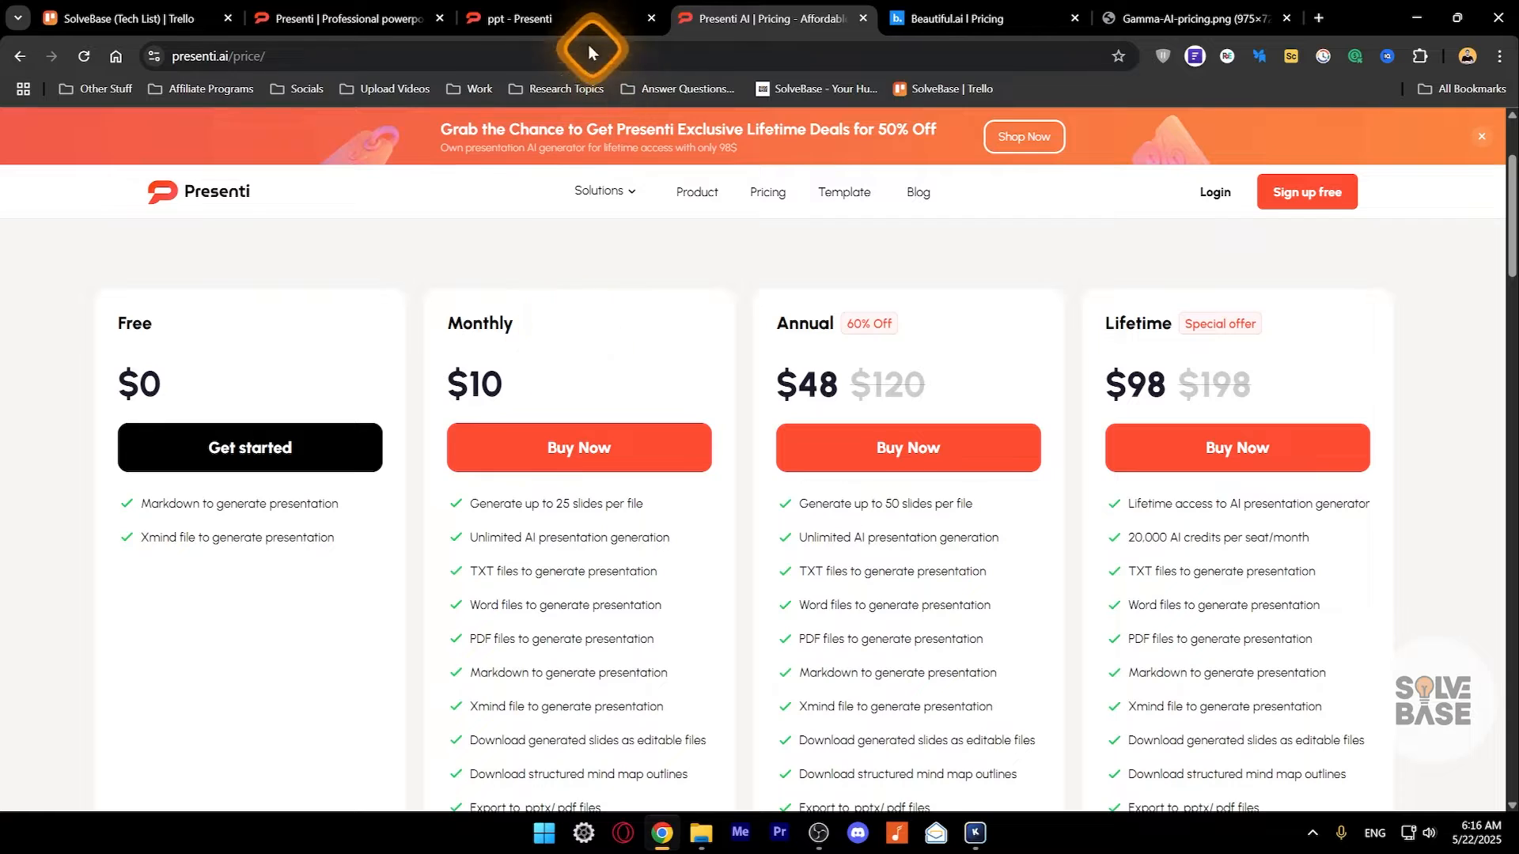
pyautogui.click(542, 18)
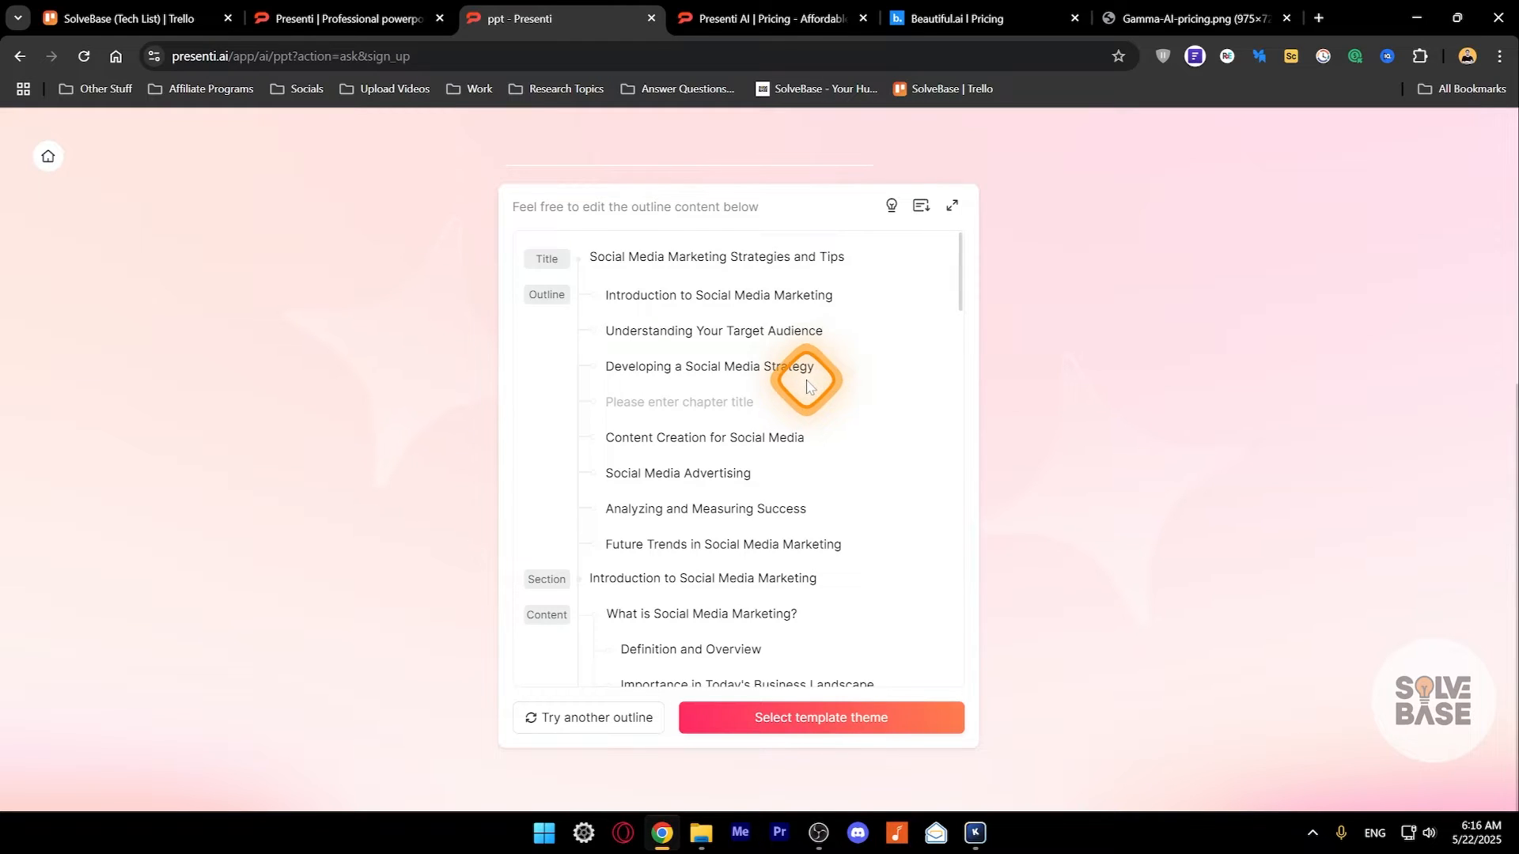
# - Review the current presentation outline and generate an alternative one for the same topic
pyautogui.scroll(-7, 807, 386)
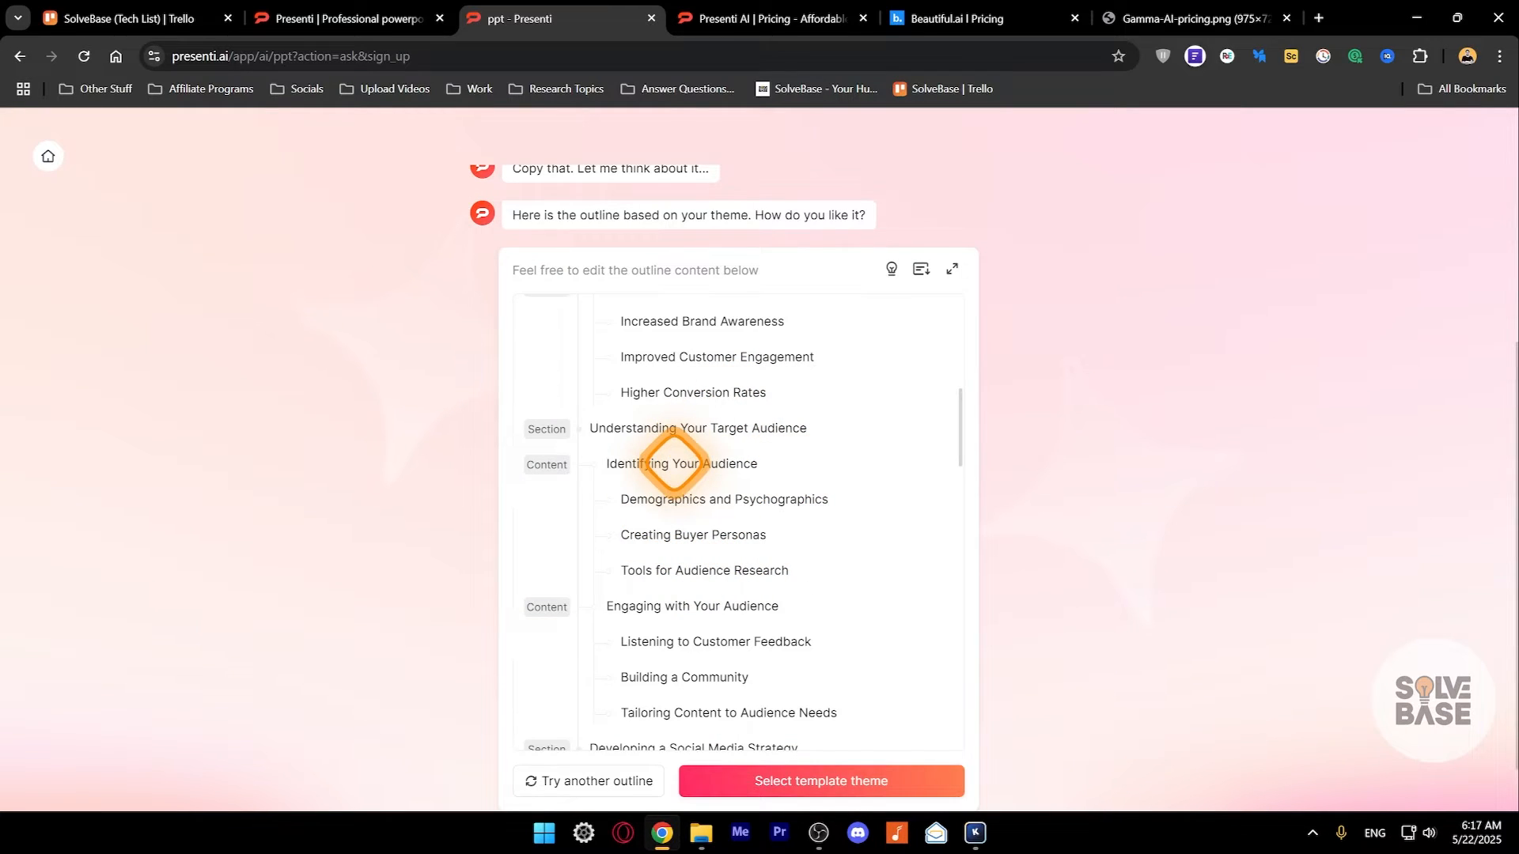
pyautogui.click(566, 789)
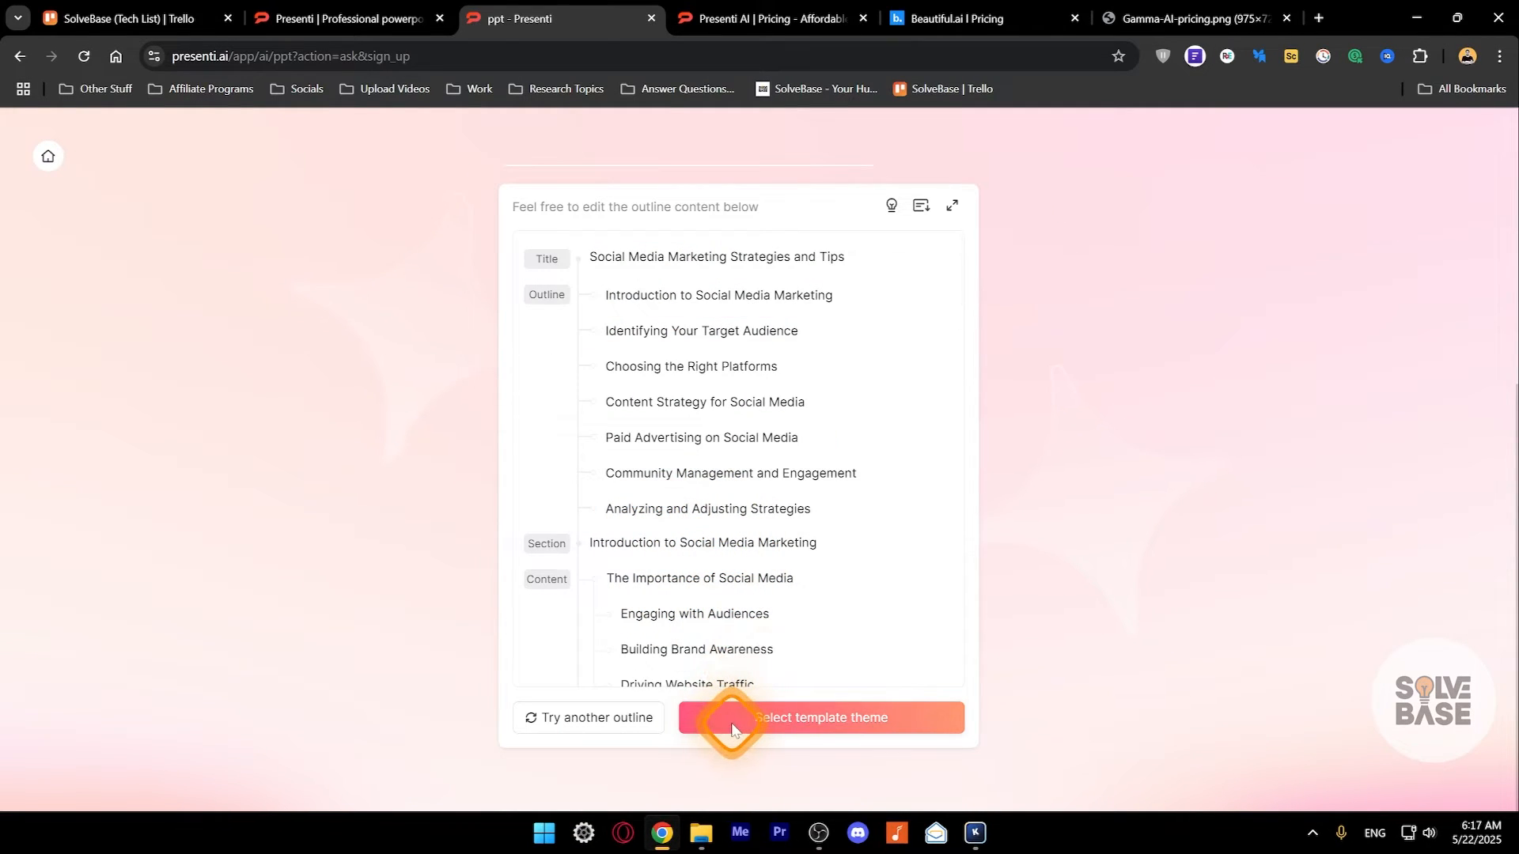
# - Choose the "AI in Business Strategy" template from the official Marketing templates and continue to the generation settings
pyautogui.click(788, 719)
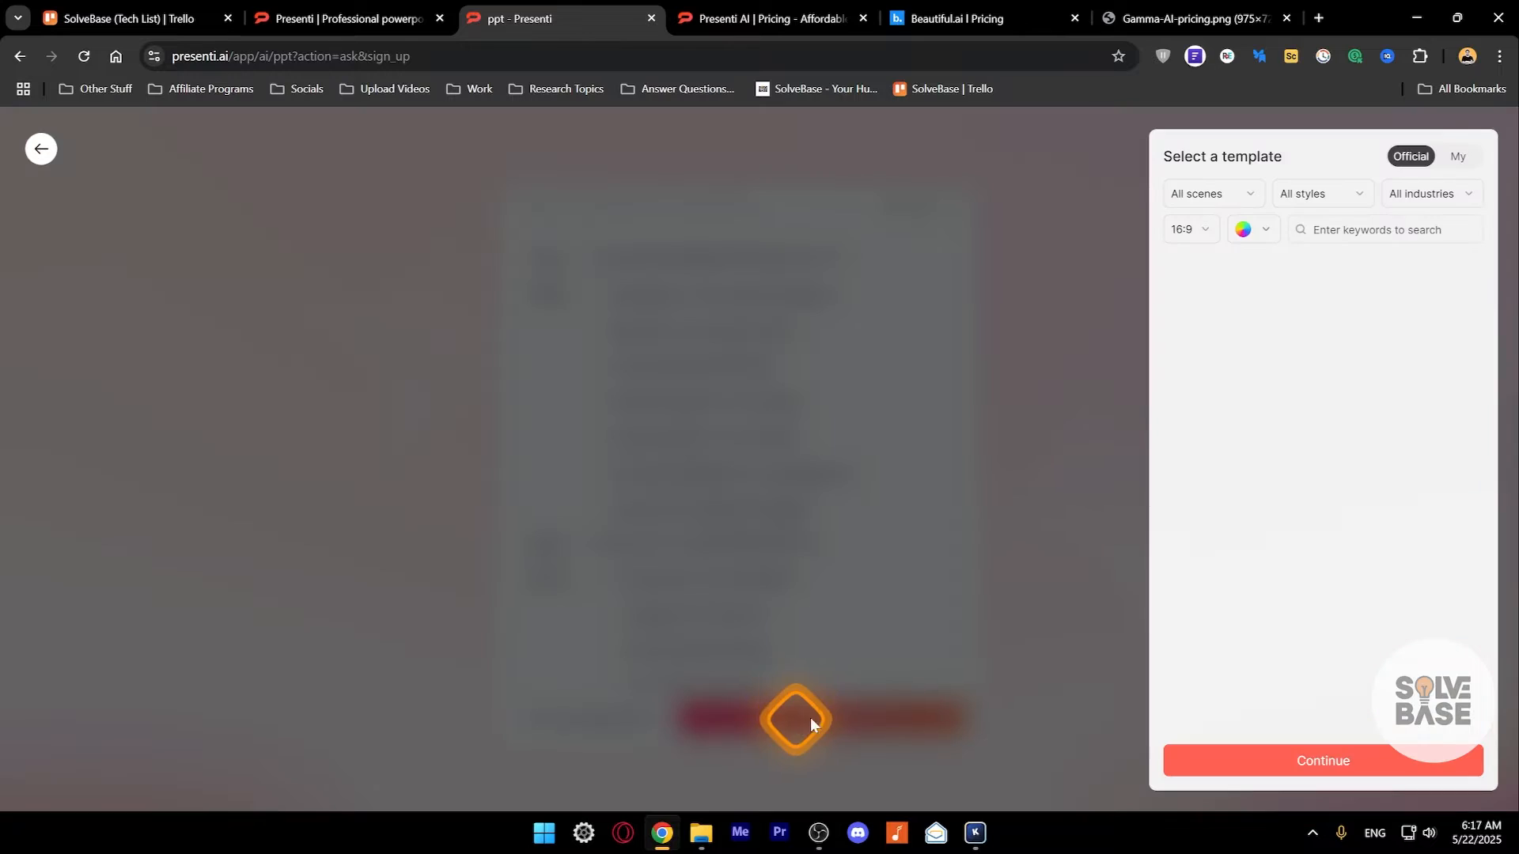
pyautogui.moveTo(1290, 360)
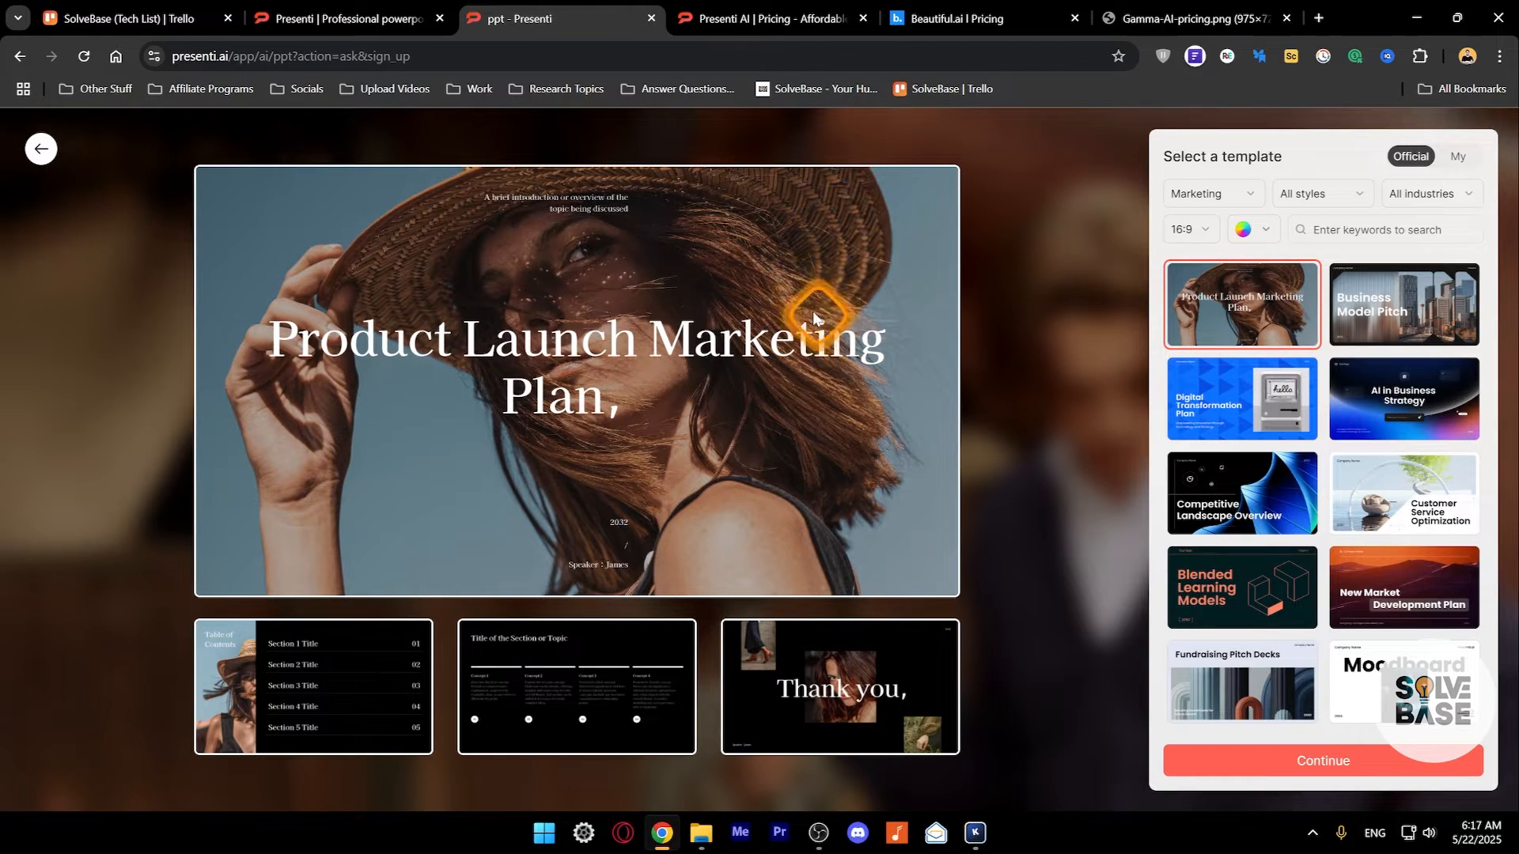
pyautogui.click(1417, 404)
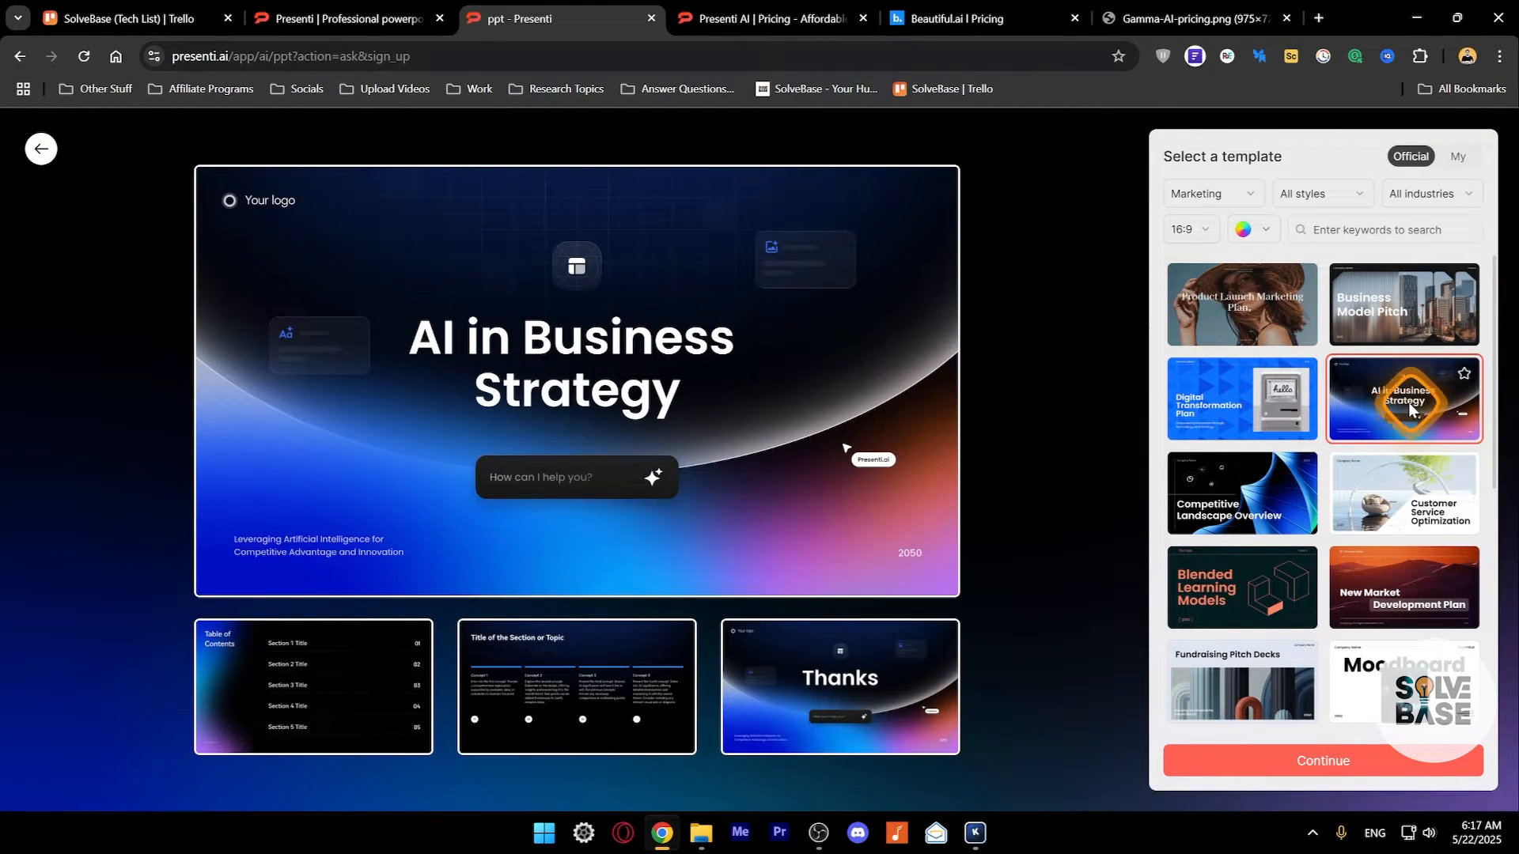
pyautogui.scroll(-2, 1412, 419)
pyautogui.scroll(2, 1411, 427)
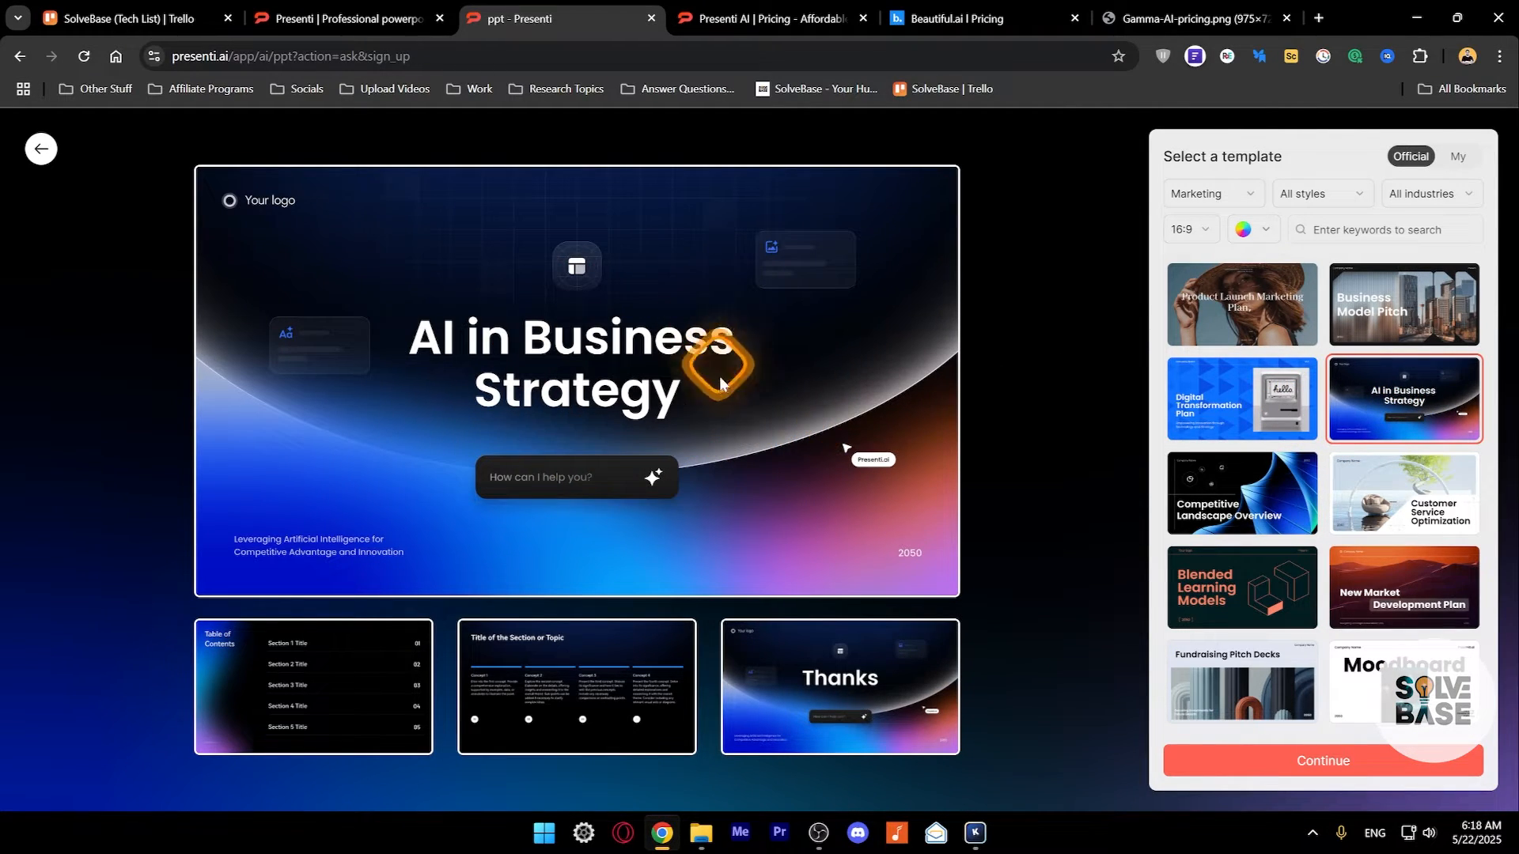
pyautogui.click(1306, 761)
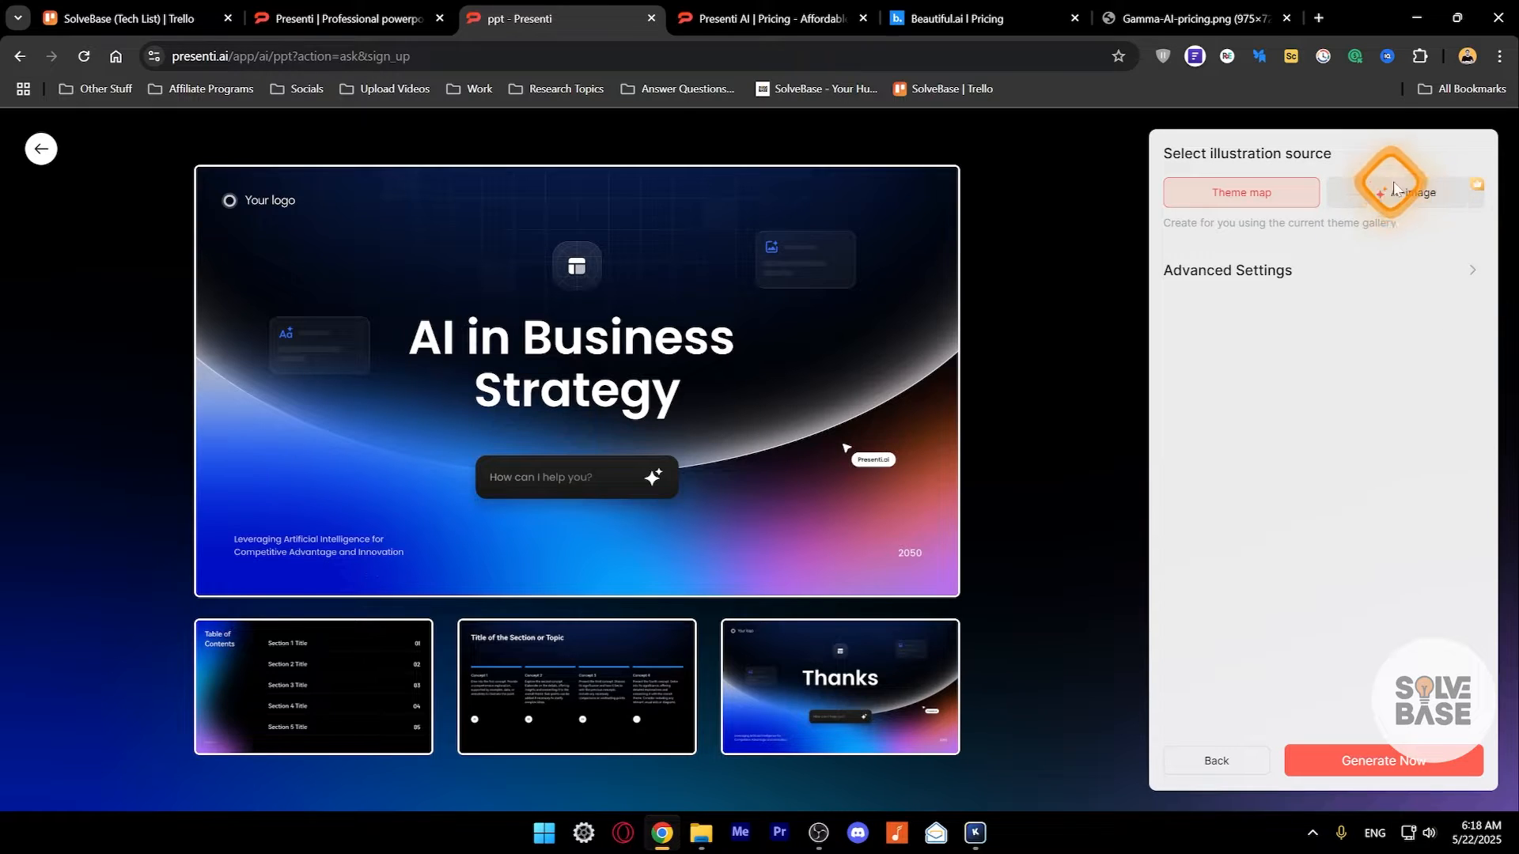
# - Set the report audience to "Graphic designers, artists, and creative professionals" in the advanced settings and review the tone, language and layout options
pyautogui.click(1467, 271)
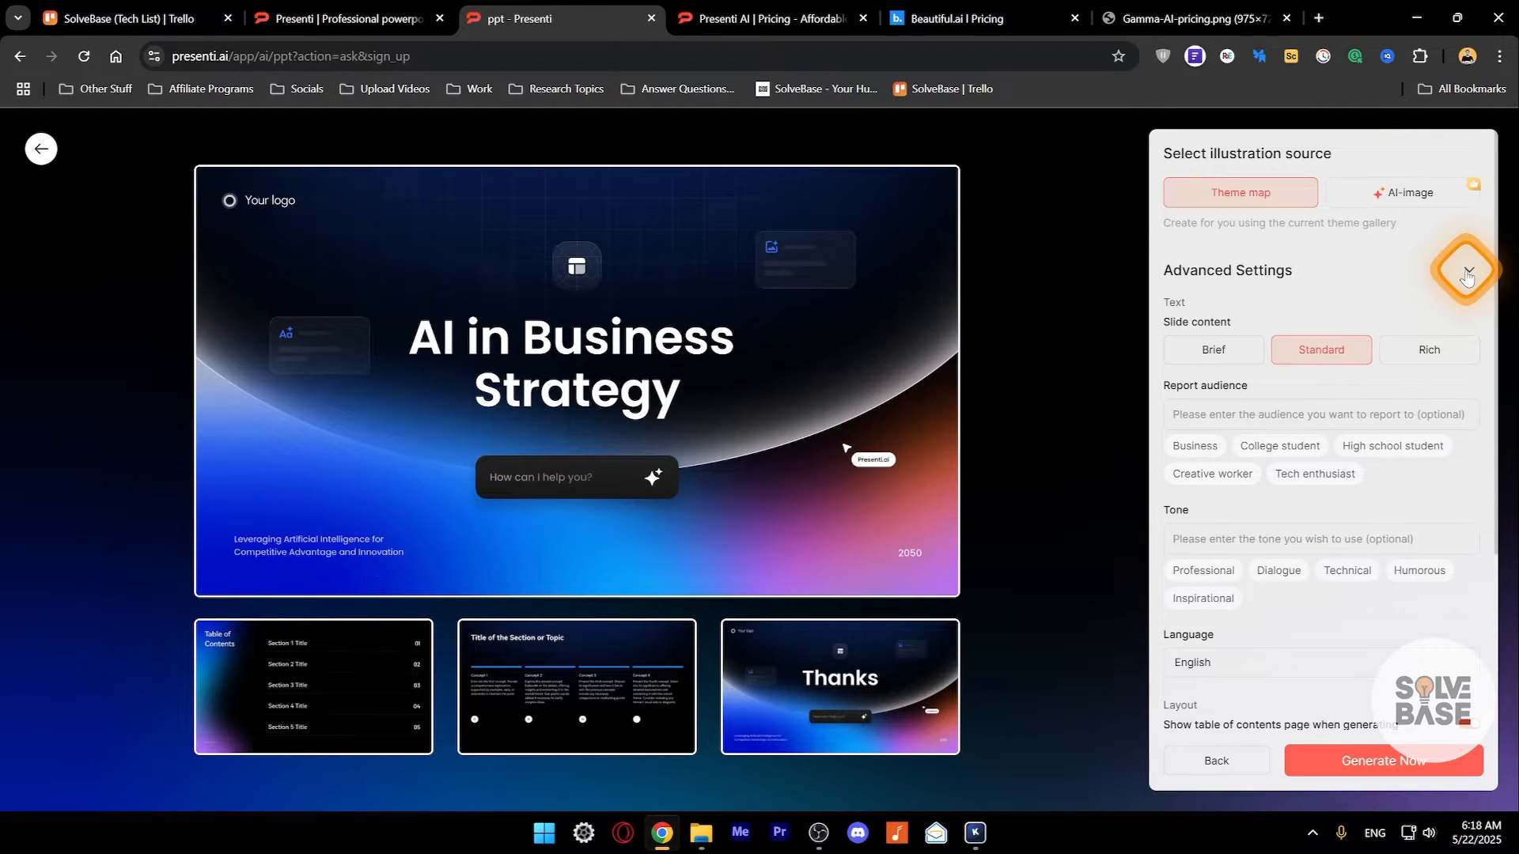
pyautogui.scroll(-1, 1319, 308)
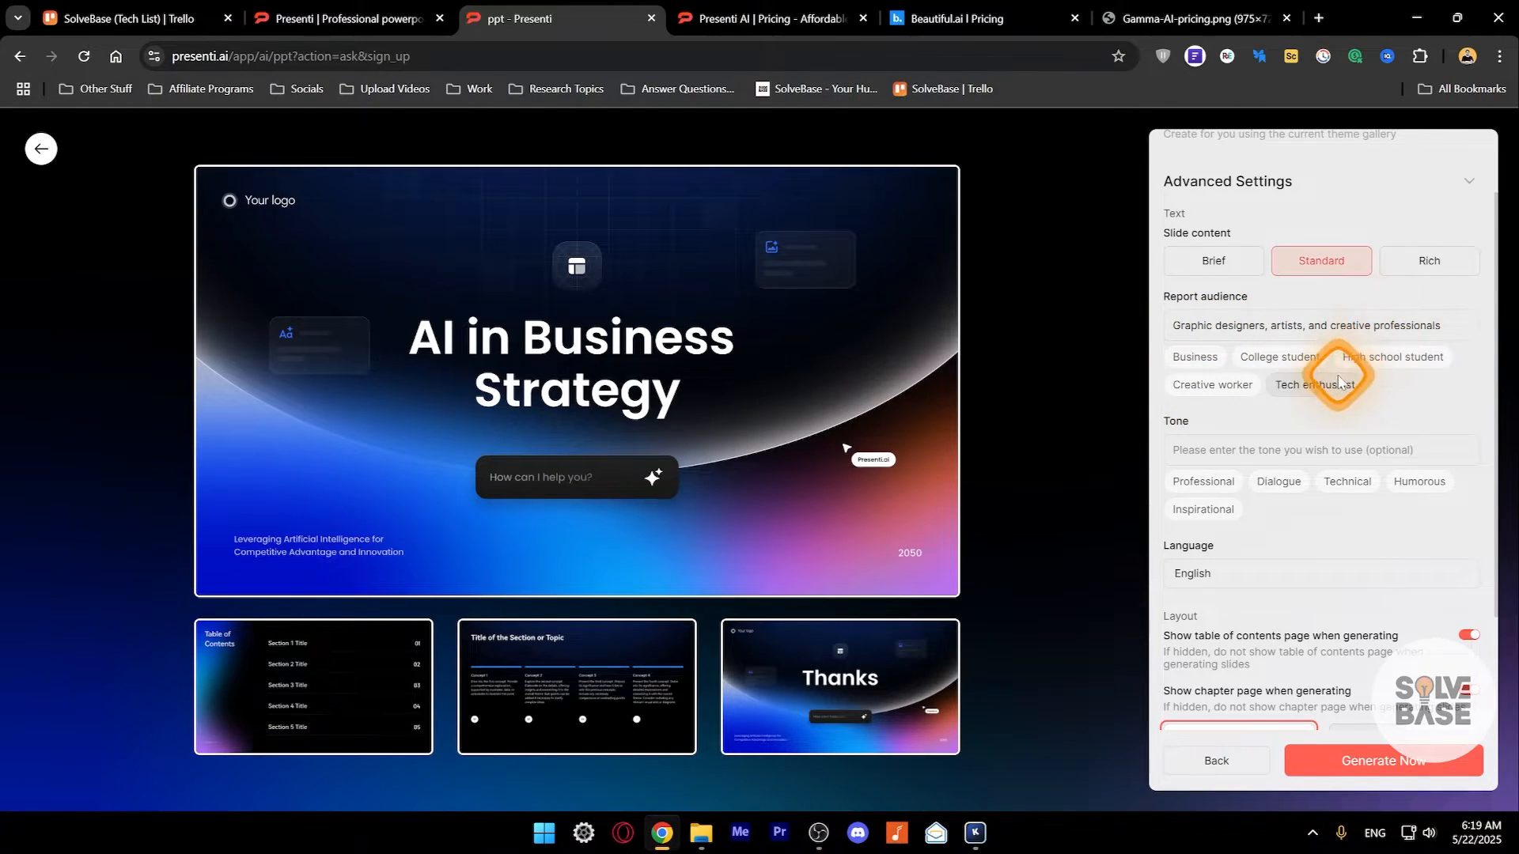
pyautogui.scroll(-2, 1336, 372)
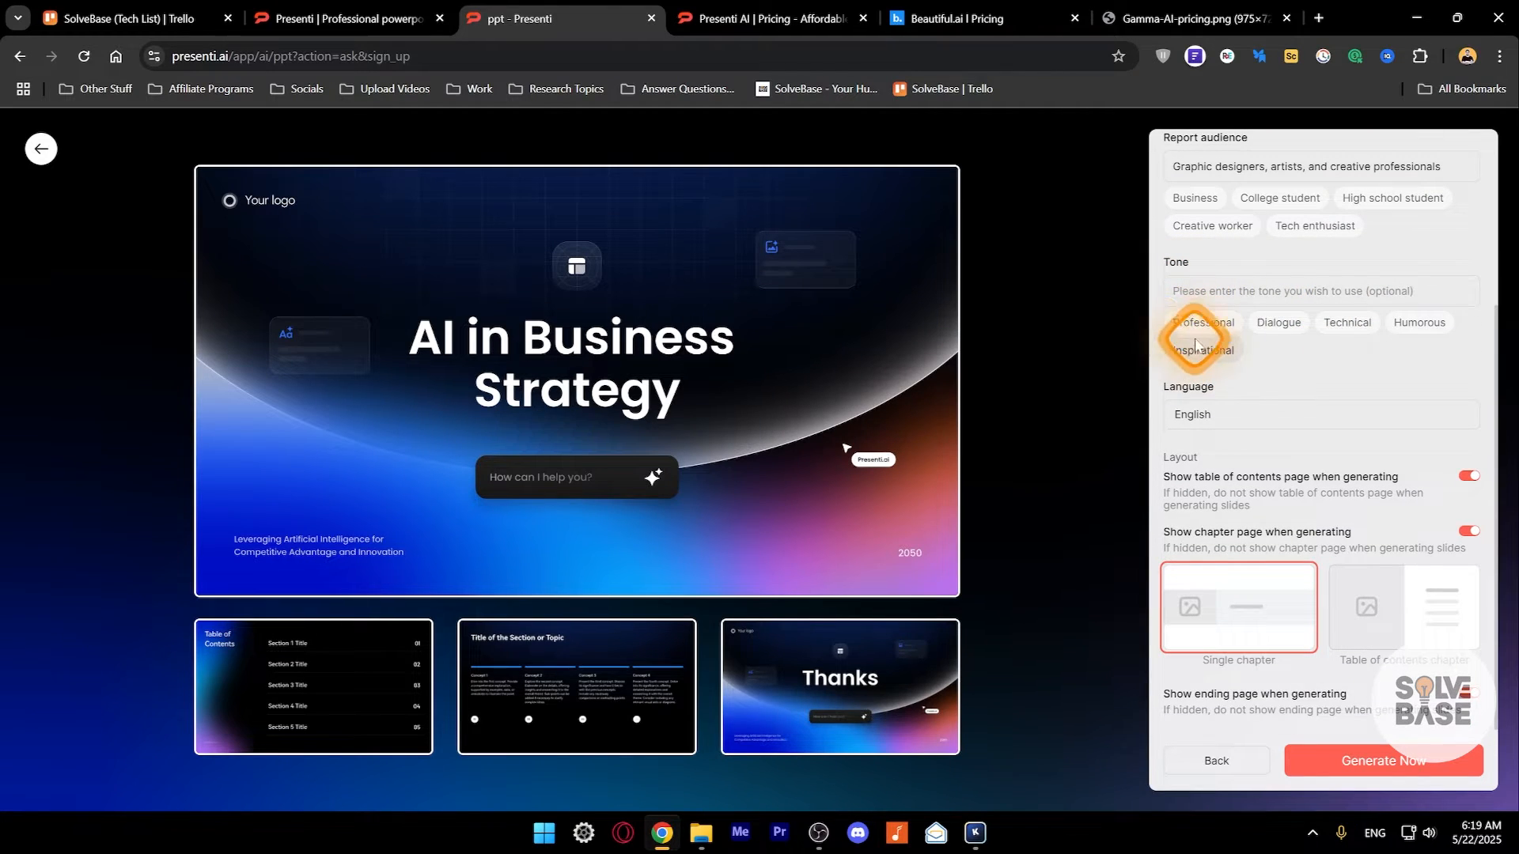